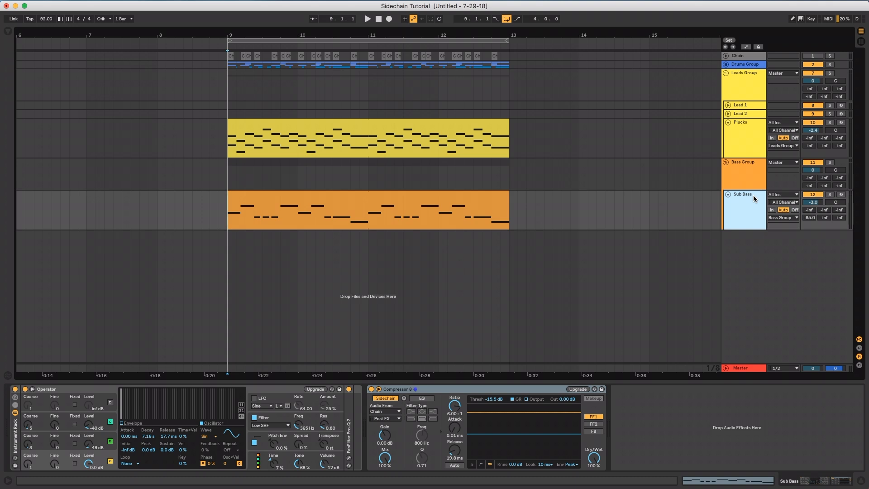
# Try to freeze the Sub Bass track while its sidechained Compressor is still in its device chain.
pyautogui.click(444, 389)
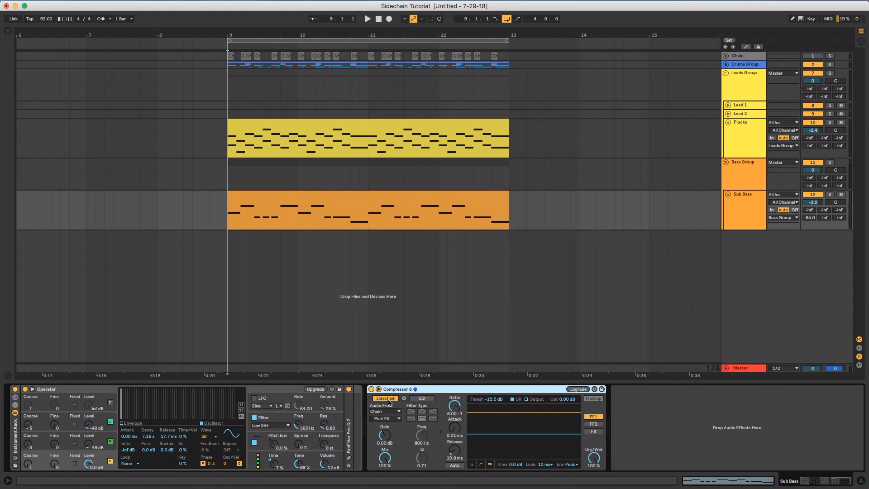
pyautogui.rightClick(748, 200)
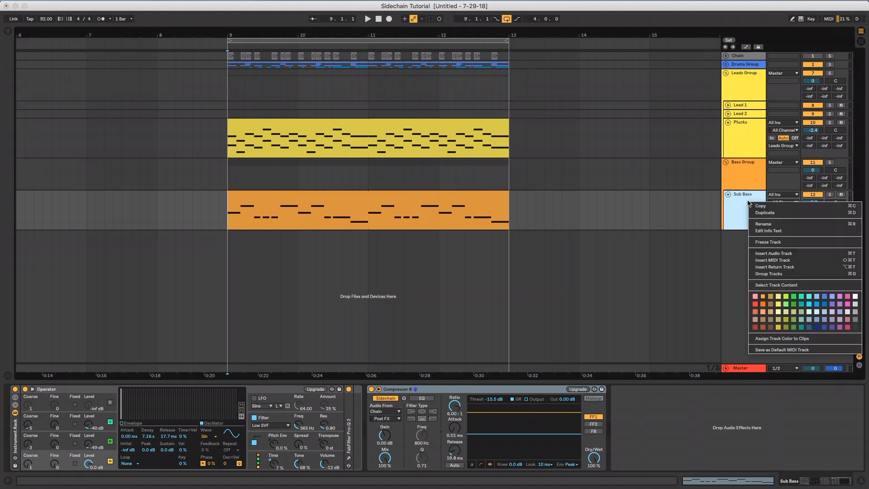
pyautogui.click(767, 244)
pyautogui.moveTo(765, 287); pyautogui.dragTo(361, 248)
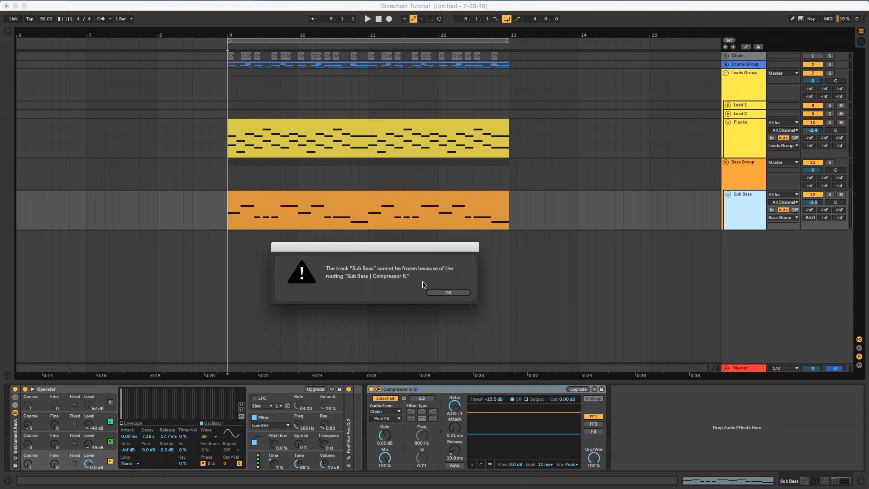
pyautogui.click(448, 293)
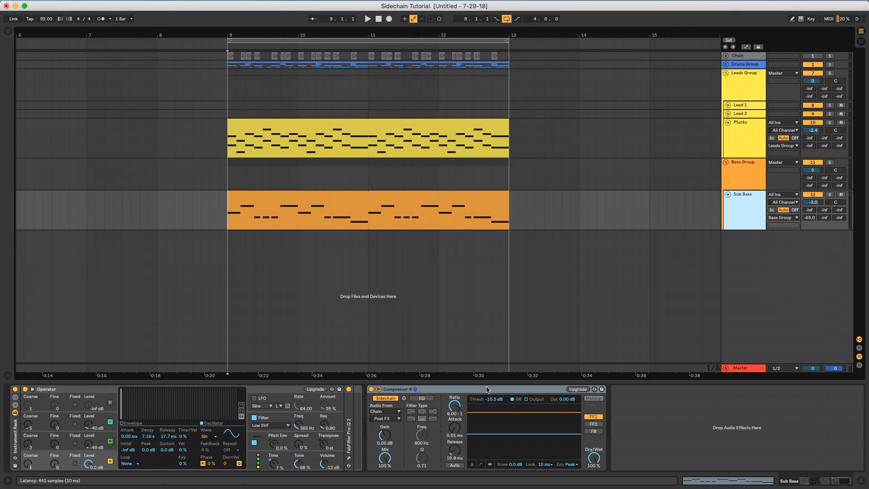
pyautogui.rightClick(727, 224)
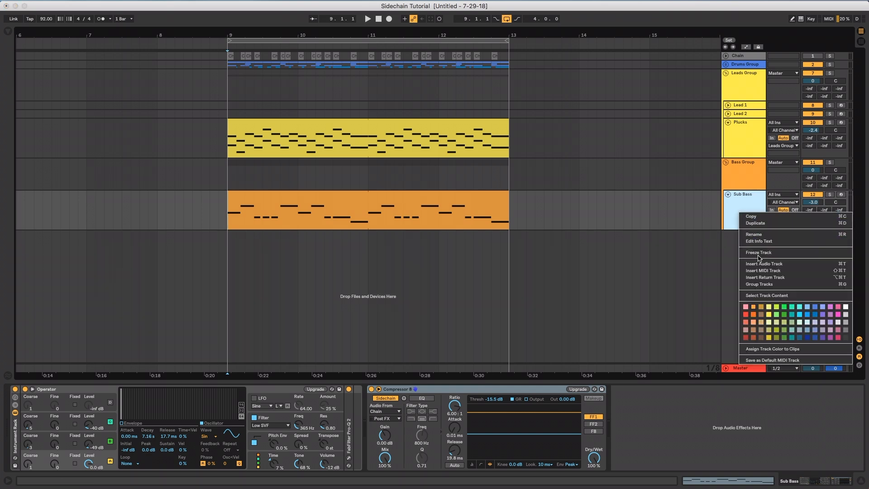
pyautogui.click(520, 365)
pyautogui.click(522, 391)
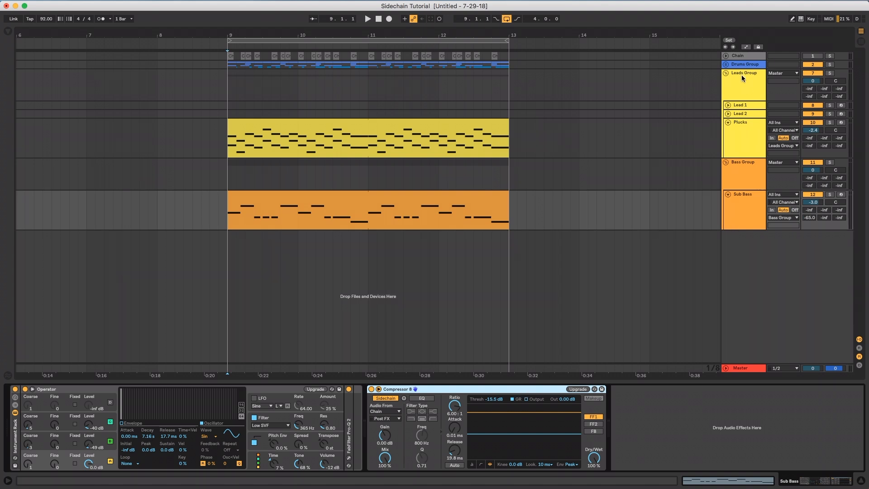
# Unfold the Drums Group to show its tracks, and look over the Drums, Leads and Bass groups.
pyautogui.click(725, 64)
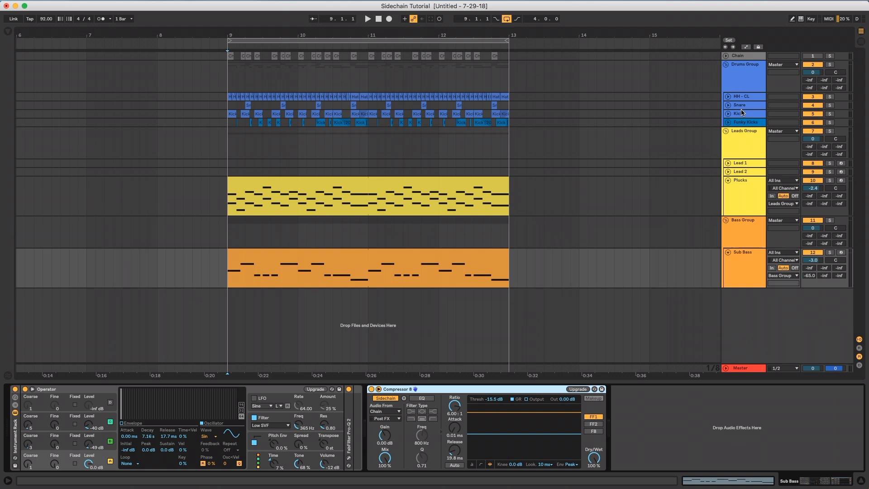
pyautogui.click(739, 69)
pyautogui.click(741, 136)
pyautogui.click(740, 227)
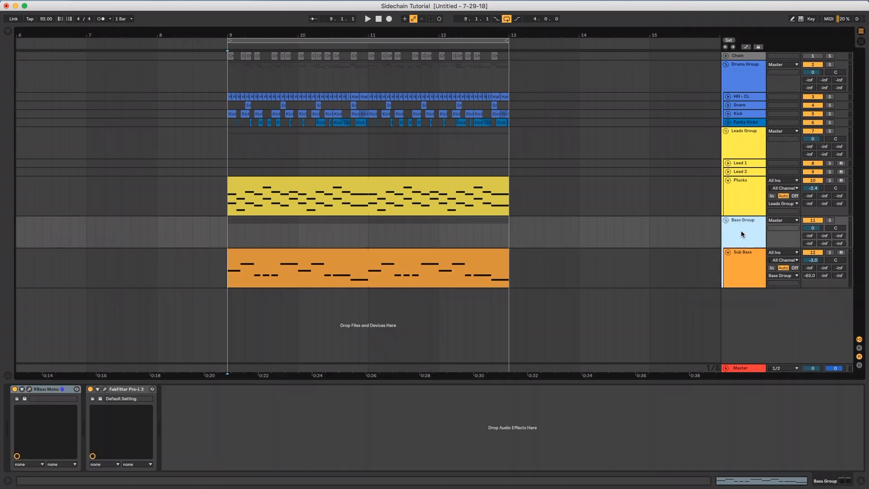
pyautogui.click(745, 272)
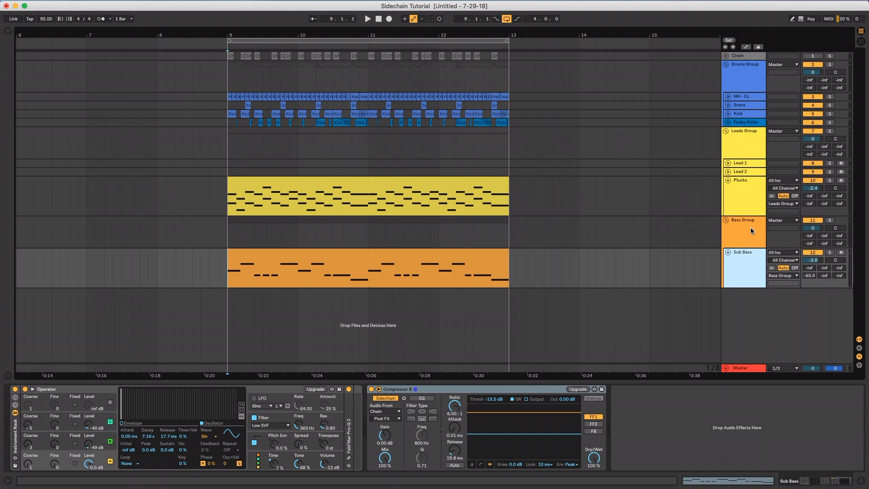
pyautogui.click(456, 390)
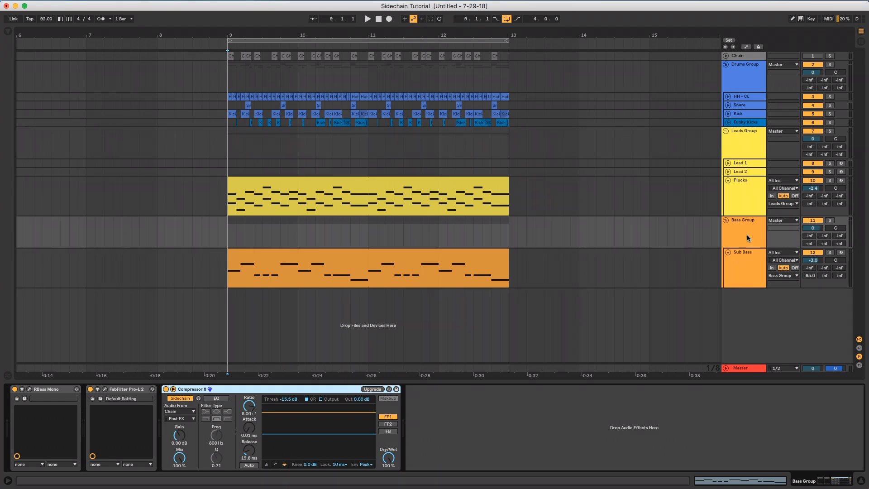
pyautogui.click(749, 233)
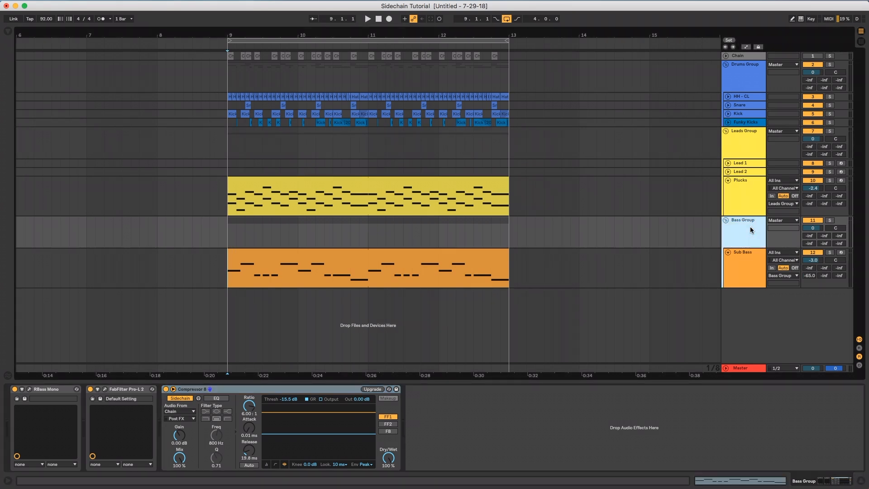
# Freeze the Sub Bass track.
pyautogui.click(743, 259)
pyautogui.rightClick(743, 259)
pyautogui.click(772, 302)
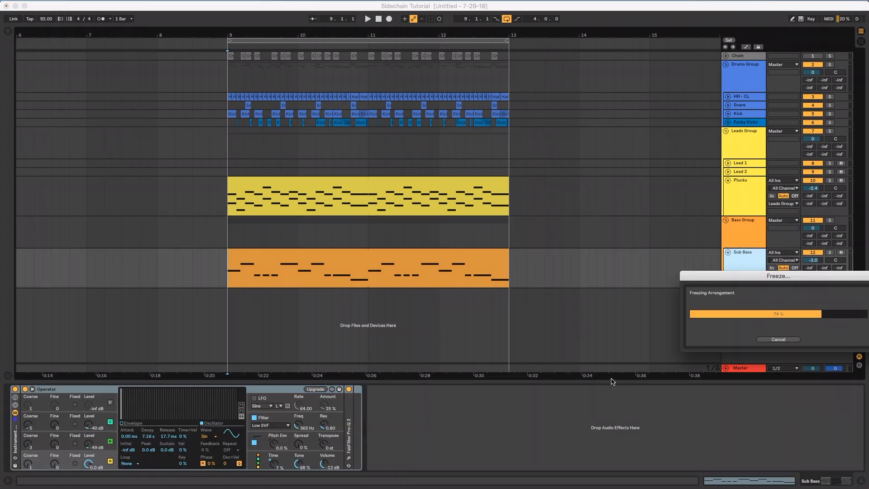
# Play the loop from bar 9 to check the Bass Group's sidechain compression on the frozen Sub Bass clip.
pyautogui.click(738, 228)
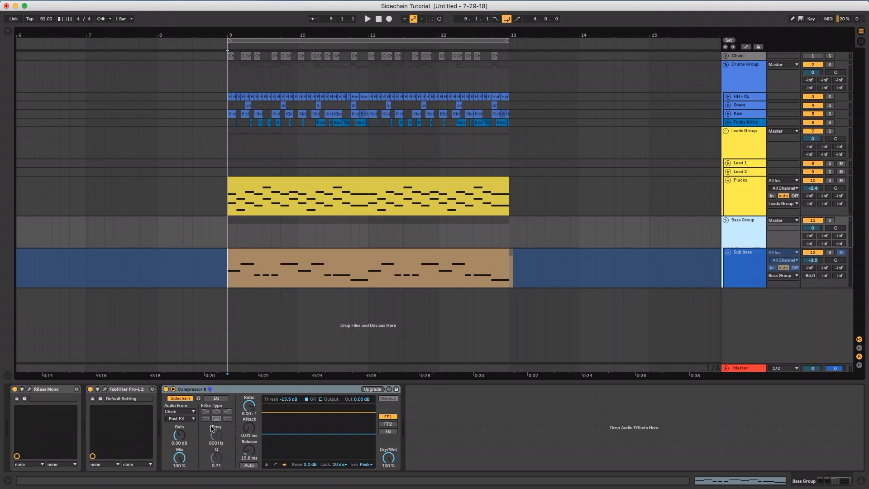
pyautogui.click(246, 276)
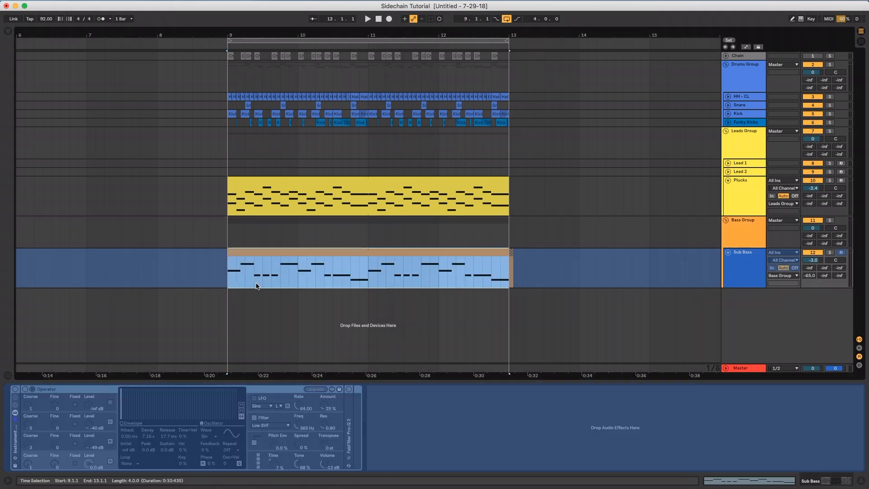
pyautogui.click(742, 225)
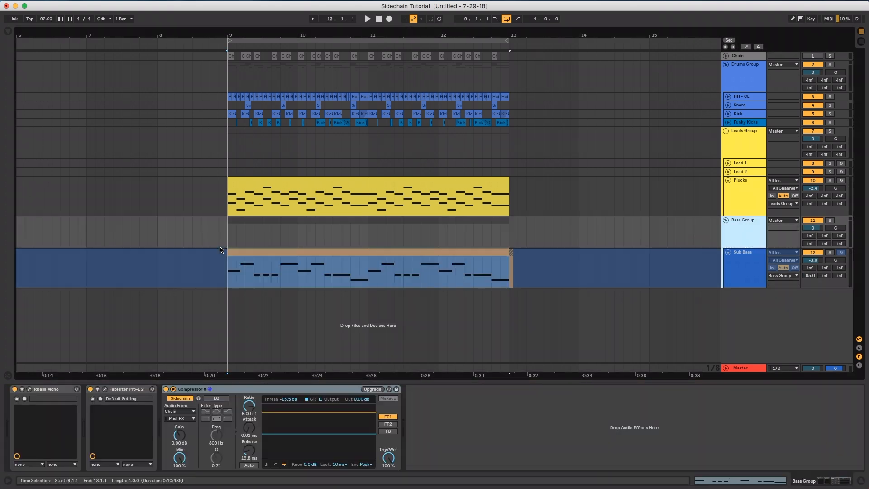
pyautogui.press('space')
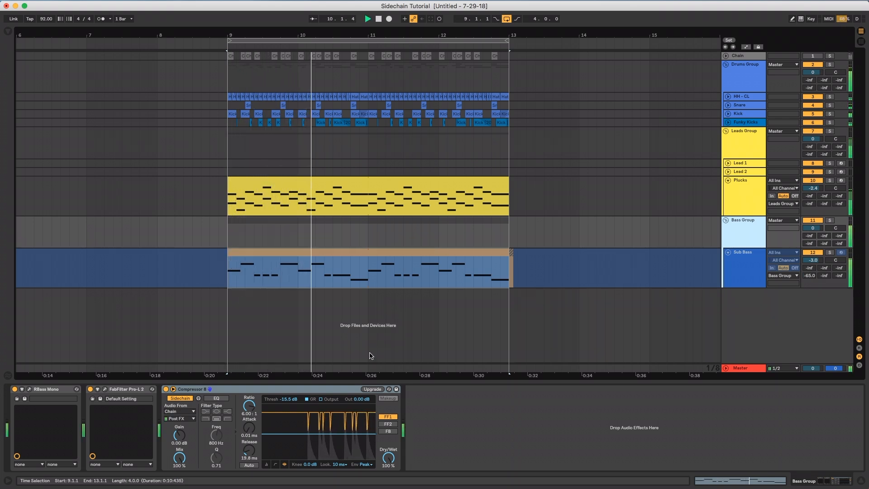
pyautogui.press('space')
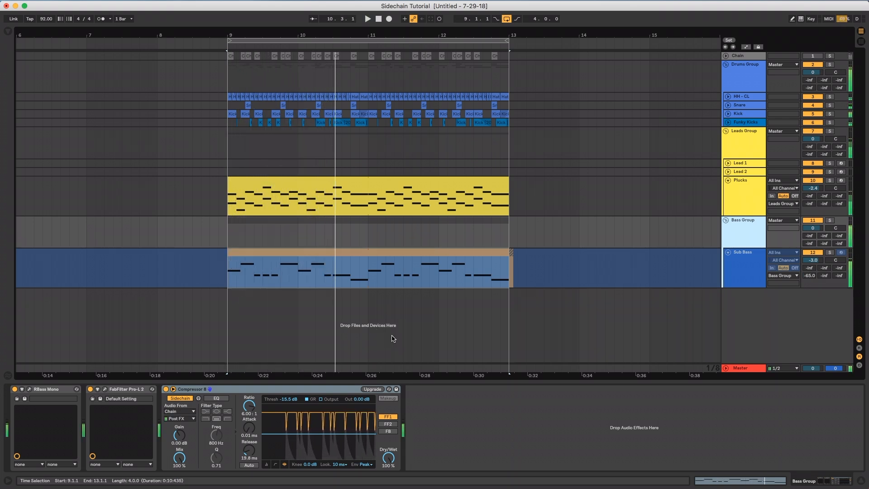
# Unfreeze the Sub Bass track.
pyautogui.click(741, 252)
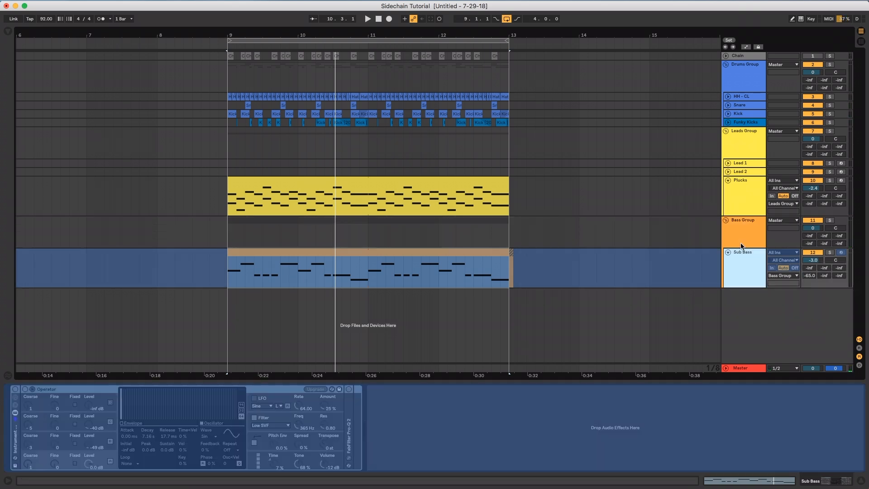
pyautogui.rightClick(748, 263)
pyautogui.click(772, 301)
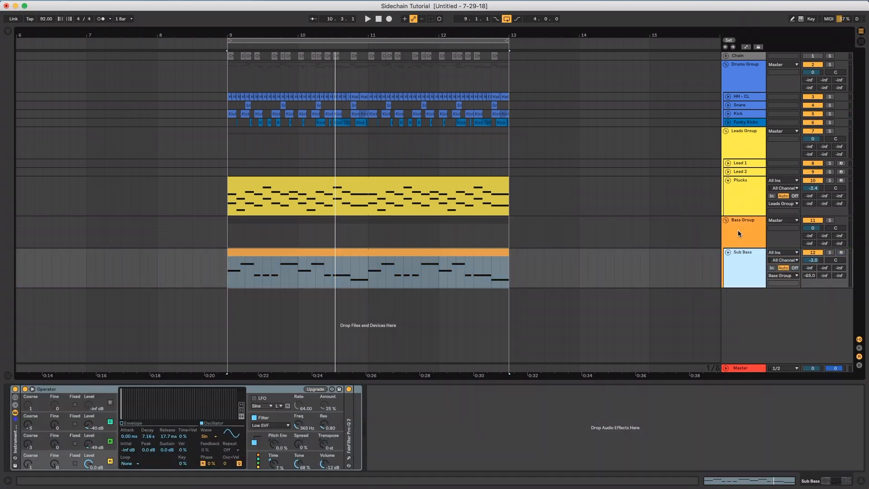
# Examine the device chains of the Bass Group, Plucks, Lead 1 and Lead 2 tracks.
pyautogui.click(738, 230)
pyautogui.click(742, 201)
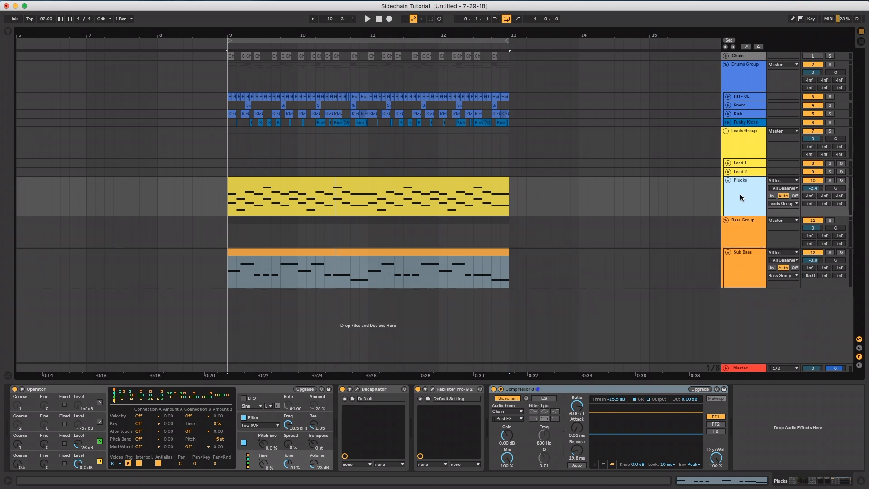
pyautogui.click(742, 164)
pyautogui.click(744, 171)
pyautogui.keyDown('shift'); pyautogui.click(747, 163); pyautogui.keyUp('shift')
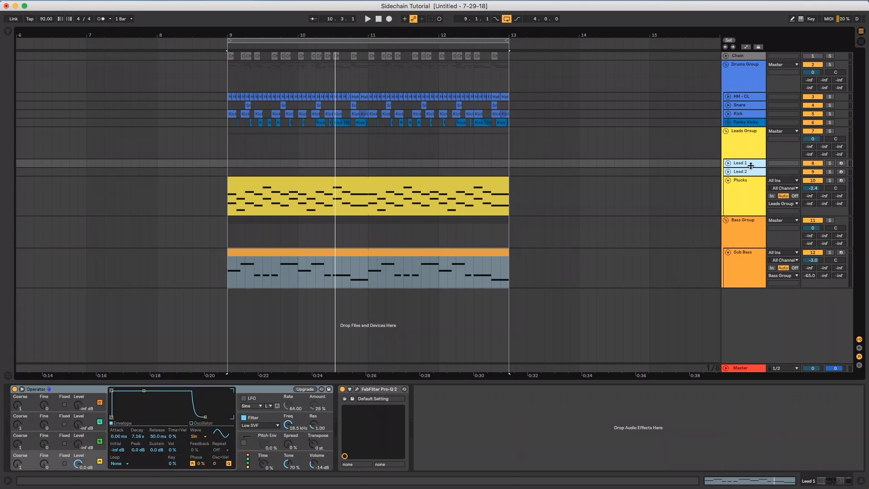
# Move the Plucks track out of the Leads Group to below Sub Bass, and group it as "Plucks Group".
pyautogui.click(745, 189)
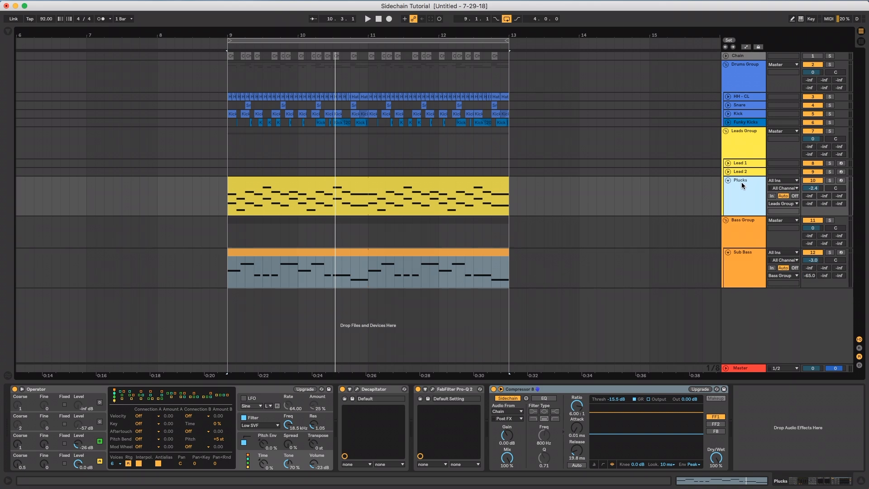
pyautogui.moveTo(742, 185); pyautogui.dragTo(751, 310)
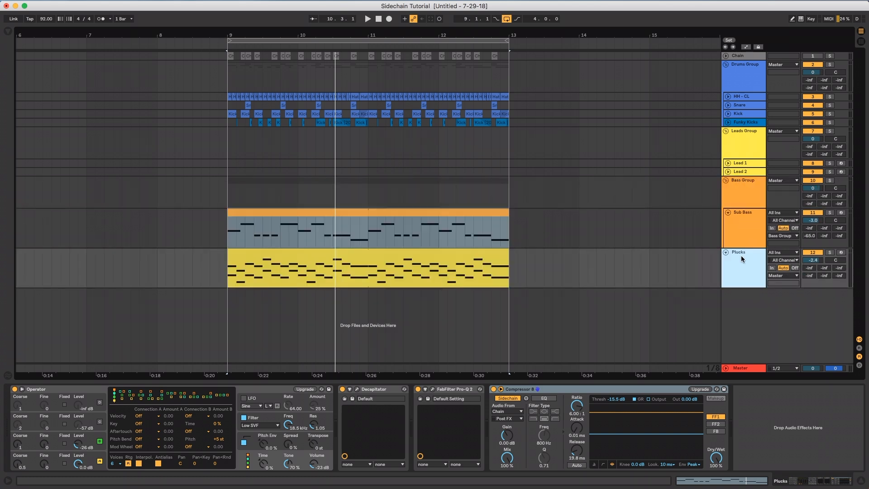
pyautogui.press('super+g')
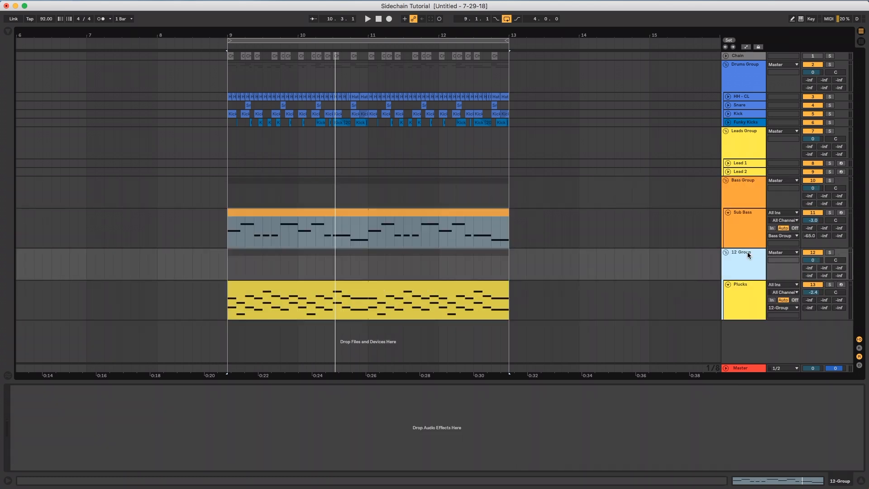
pyautogui.write('Plucks Group')
pyautogui.press('Return')
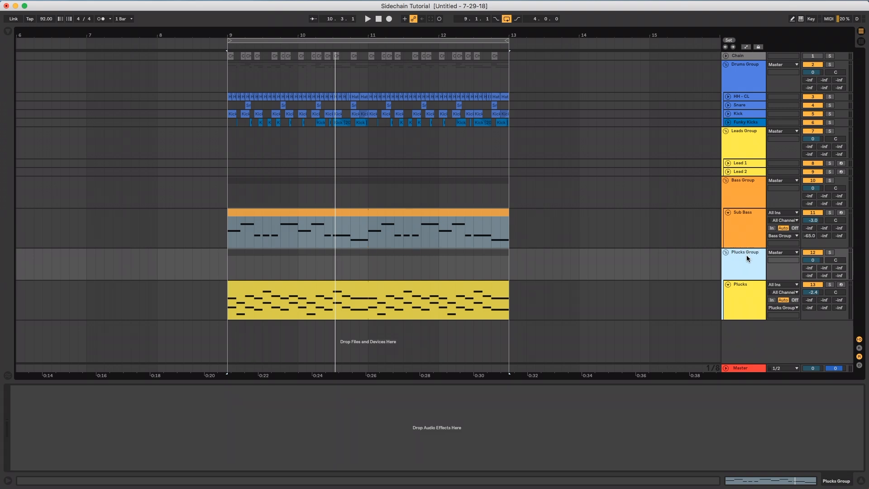
# Nest the Plucks Group inside the Leads Group, directly below Lead 2.
pyautogui.click(745, 289)
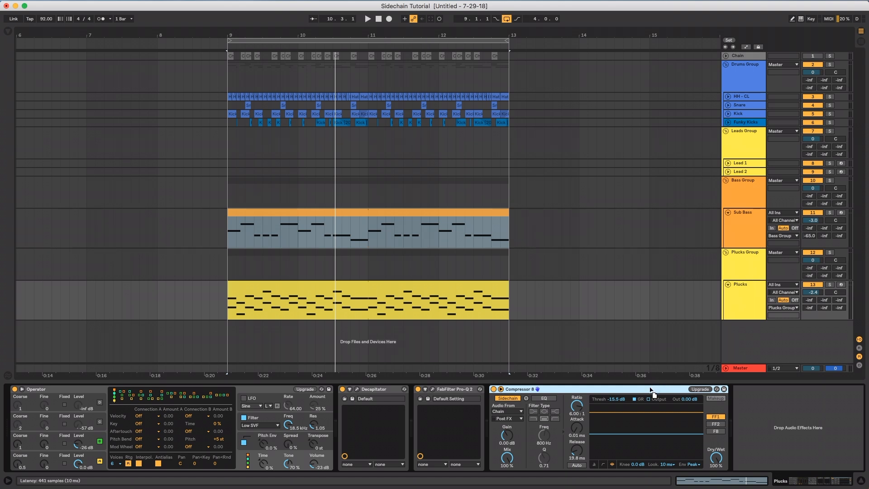
pyautogui.click(741, 279)
pyautogui.click(745, 297)
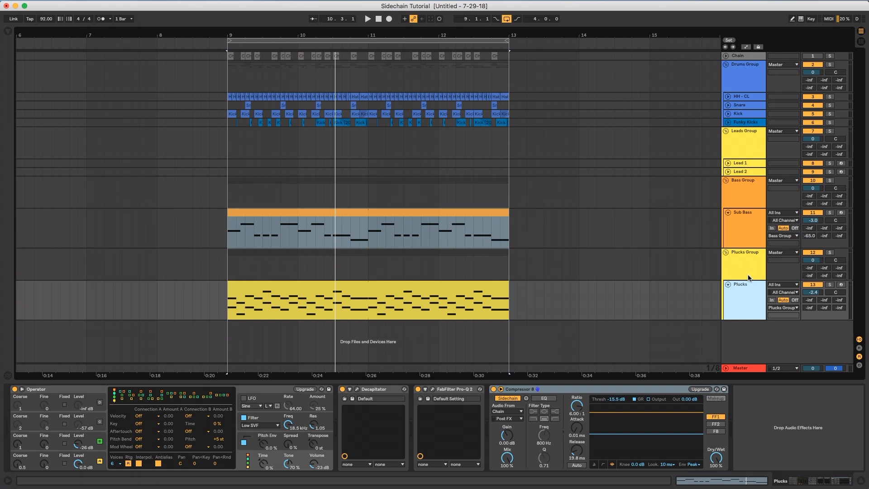
pyautogui.click(745, 265)
pyautogui.moveTo(746, 265); pyautogui.dragTo(739, 181)
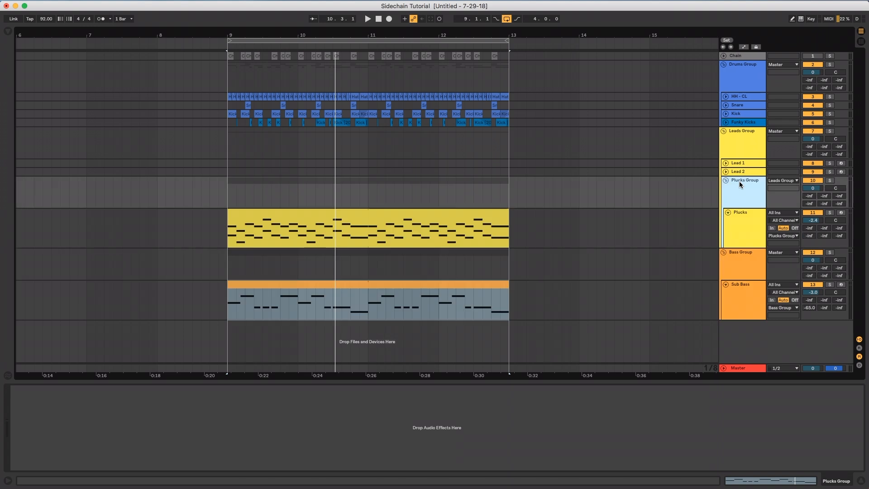
# Compare the Plucks track with its parent Plucks Group and the enclosing Leads Group.
pyautogui.click(666, 197)
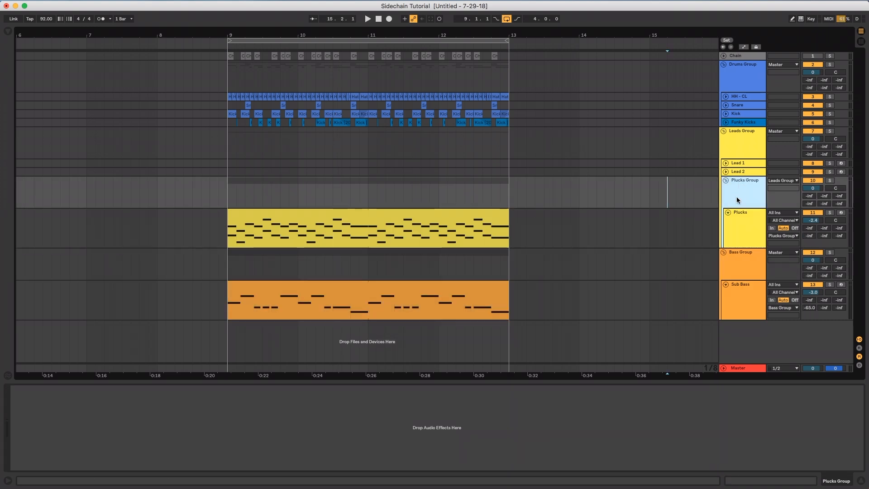
pyautogui.click(739, 222)
pyautogui.click(741, 189)
pyautogui.click(741, 221)
pyautogui.click(739, 189)
pyautogui.click(745, 214)
pyautogui.click(741, 187)
pyautogui.click(743, 148)
pyautogui.click(739, 189)
# Move the sidechained Compressor from the Plucks track to the Plucks Group, and check both device chains.
pyautogui.click(741, 221)
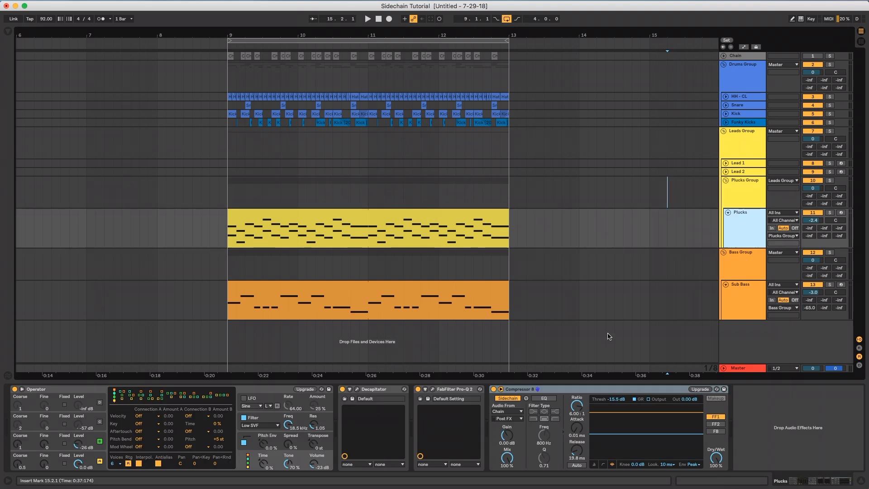
pyautogui.click(740, 199)
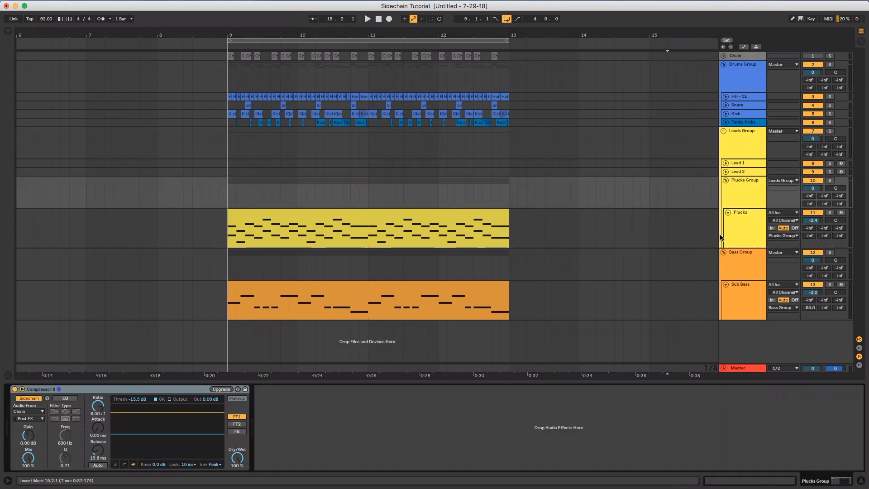
pyautogui.click(737, 230)
pyautogui.click(740, 195)
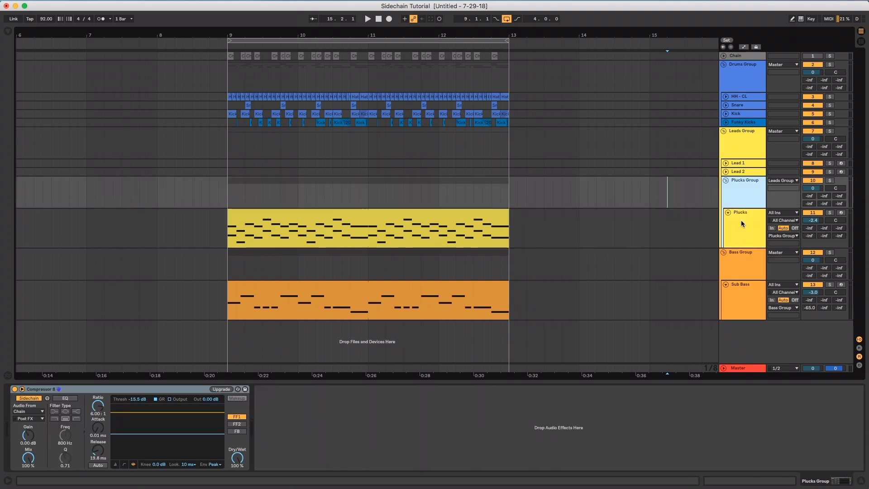
pyautogui.click(742, 227)
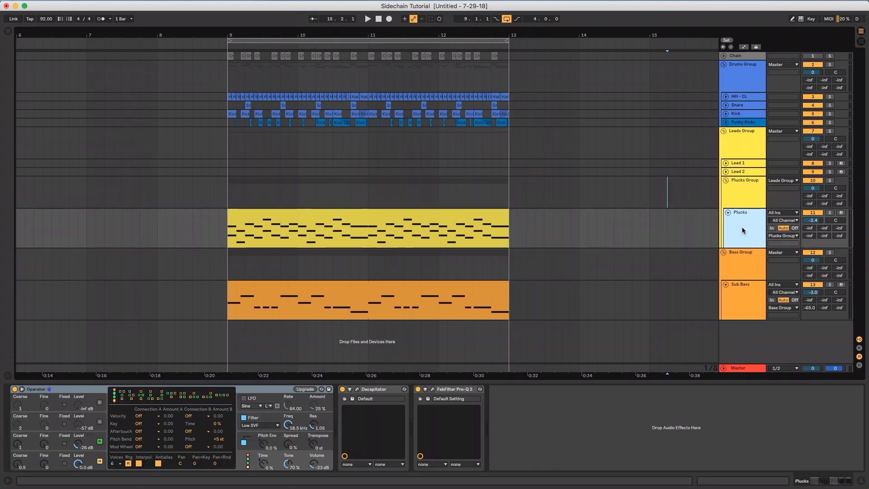
# Insert an audio track below Plucks inside the Plucks Group and delete it again.
pyautogui.press('super+t')
pyautogui.click(743, 255)
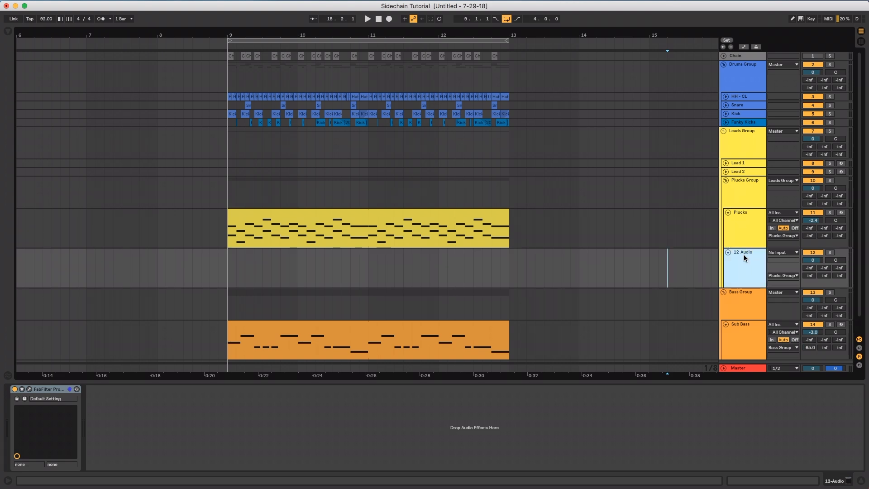
pyautogui.press('Delete')
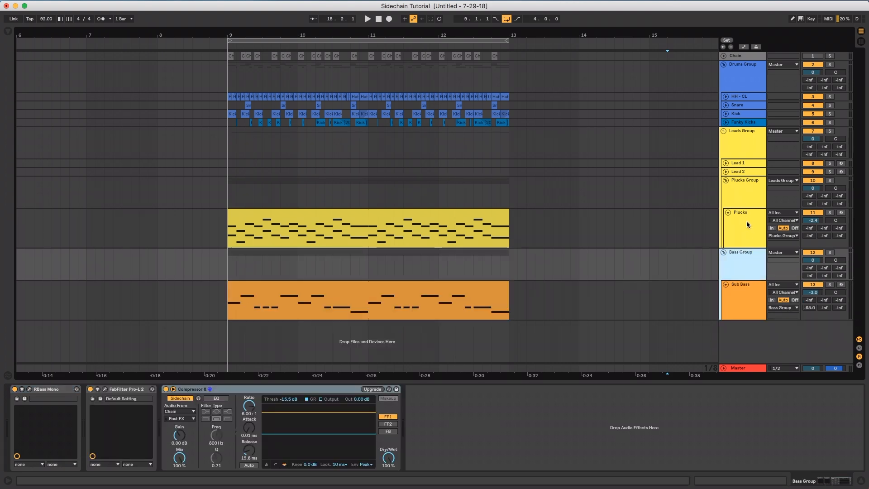
# Move the sidechained Compressor from the Plucks Group back onto the Plucks track.
pyautogui.click(746, 232)
pyautogui.click(744, 188)
pyautogui.click(743, 214)
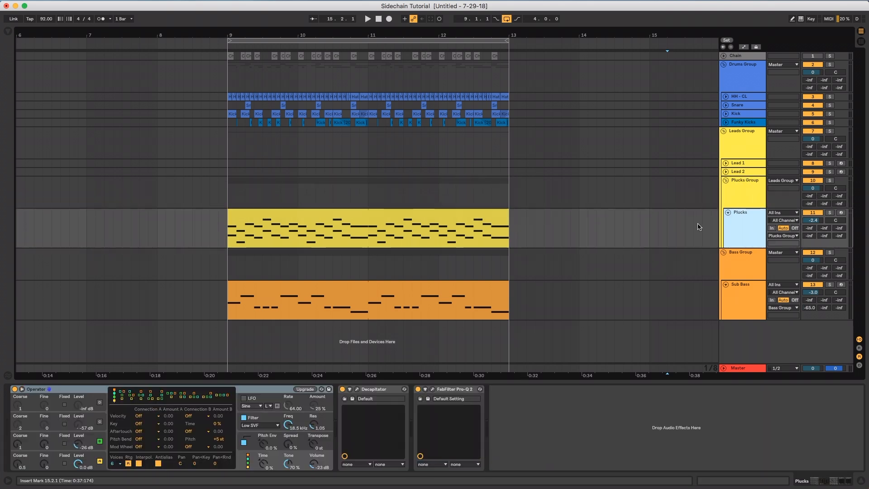
pyautogui.click(715, 203)
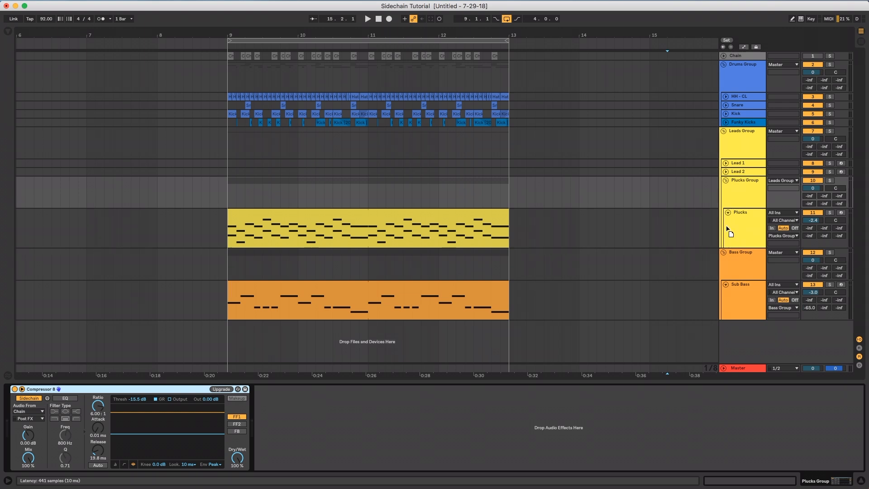
pyautogui.click(745, 214)
pyautogui.click(744, 195)
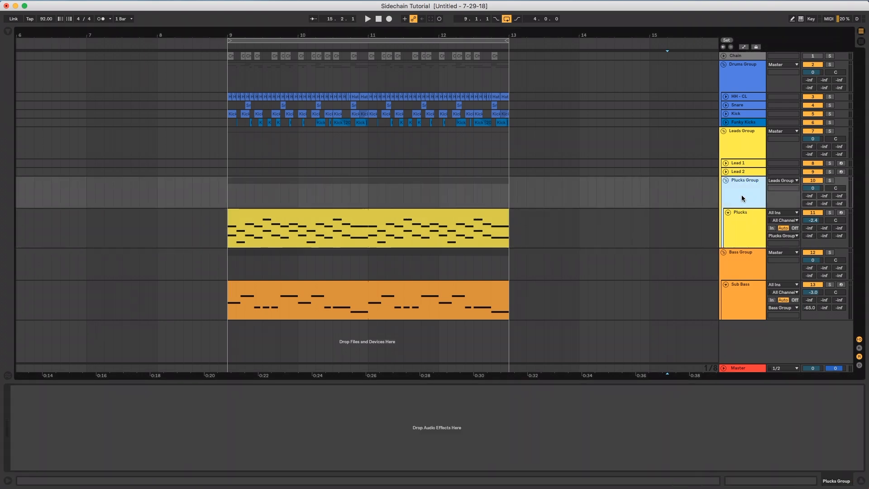
# Ungroup the Plucks Group so that Plucks sits directly inside the Leads Group.
pyautogui.rightClick(742, 193)
pyautogui.click(730, 212)
pyautogui.rightClick(744, 191)
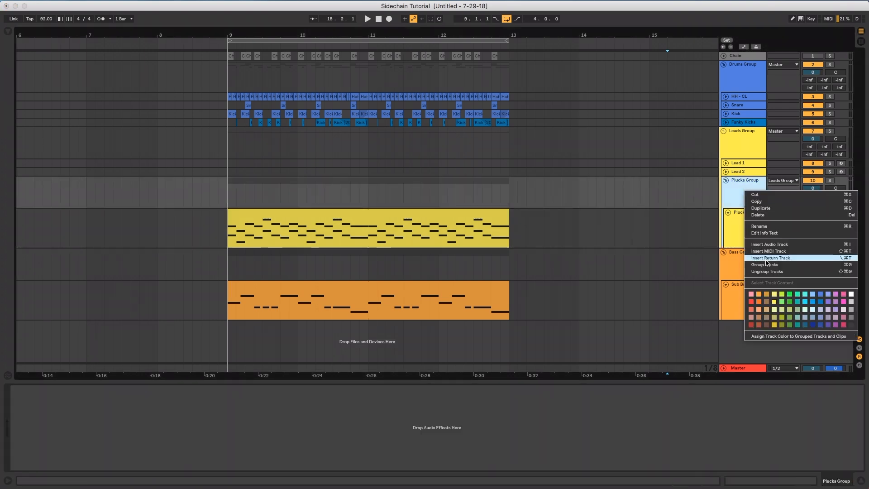
pyautogui.click(767, 272)
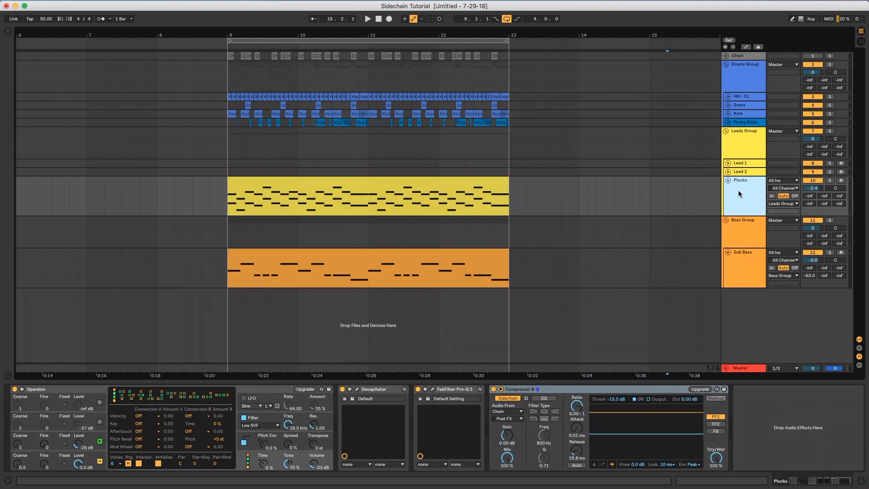
pyautogui.click(747, 153)
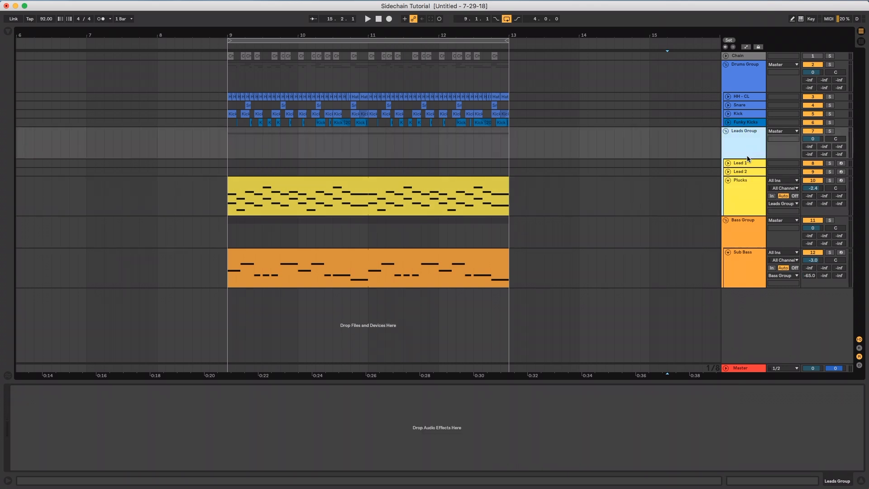
# Insert an audio track without its default FabFilter plug-in and place it above Lead 1 in the Leads Group.
pyautogui.click(739, 185)
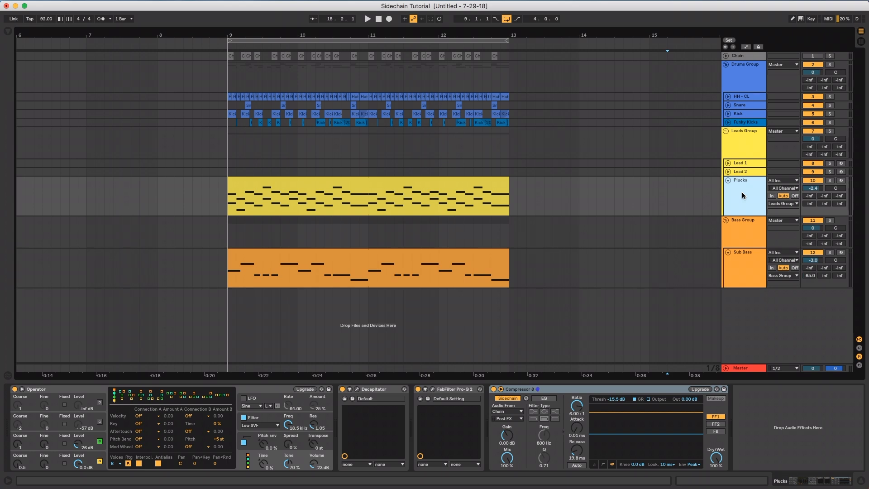
pyautogui.press('super+t')
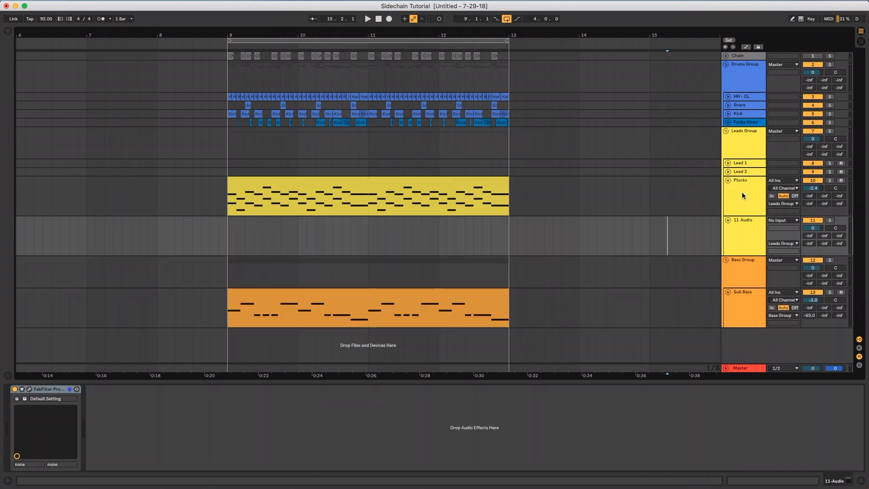
pyautogui.click(65, 388)
pyautogui.press('Delete')
pyautogui.moveTo(750, 228); pyautogui.dragTo(746, 168)
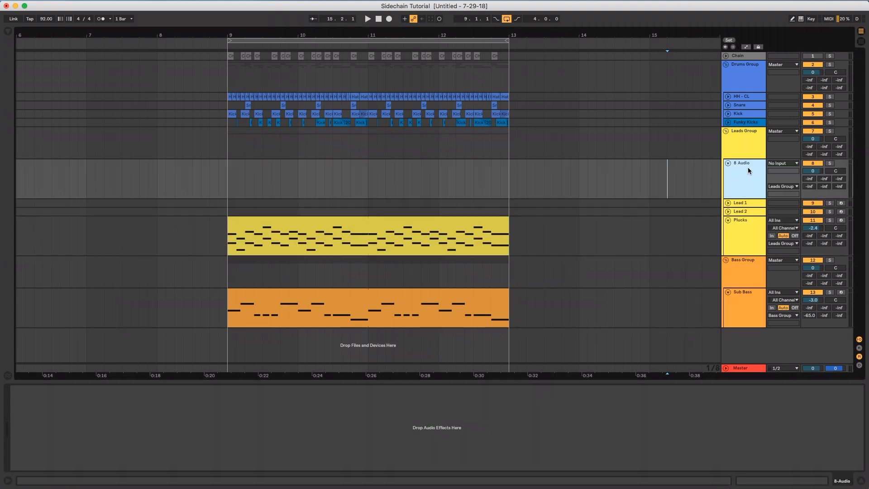
# Rename the new audio track as SC - Plucks.
pyautogui.press('super+r')
pyautogui.write('SC')
pyautogui.press('Return')
pyautogui.write('- Plucks')
pyautogui.press('Return')
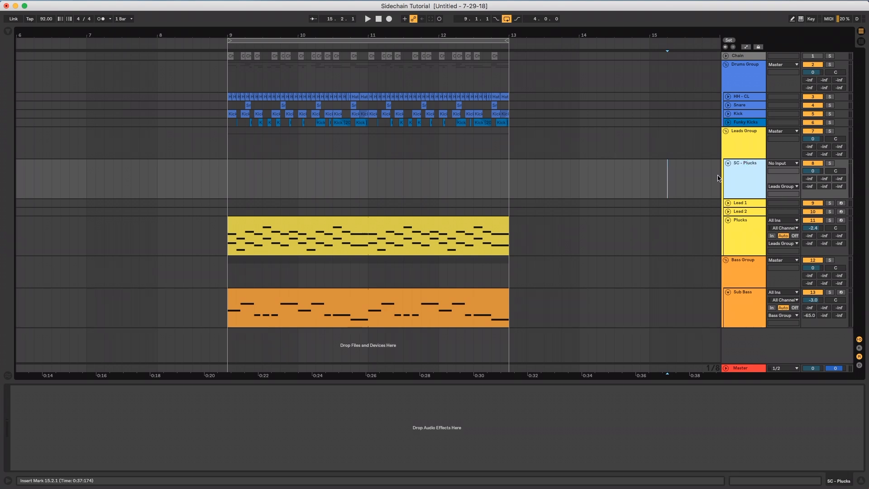
# Move the sidechained Compressor from Plucks onto the SC - Plucks track and recolor SC - Plucks pale yellow.
pyautogui.click(744, 237)
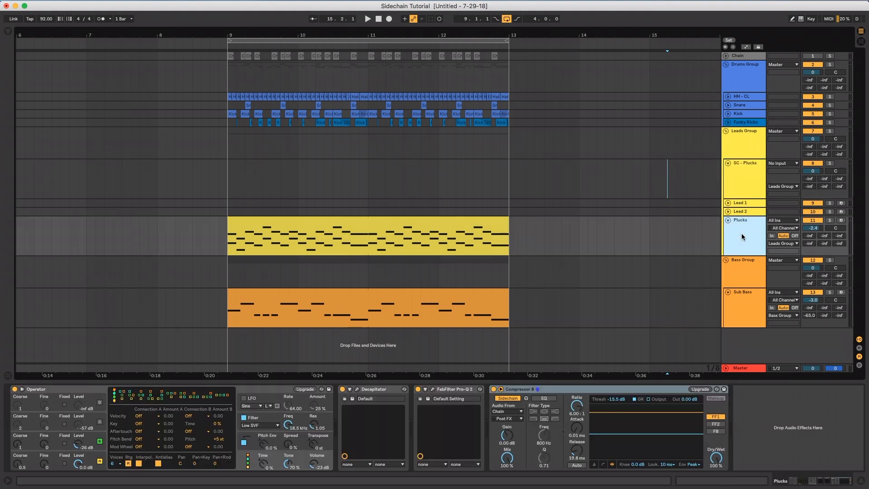
pyautogui.click(595, 390)
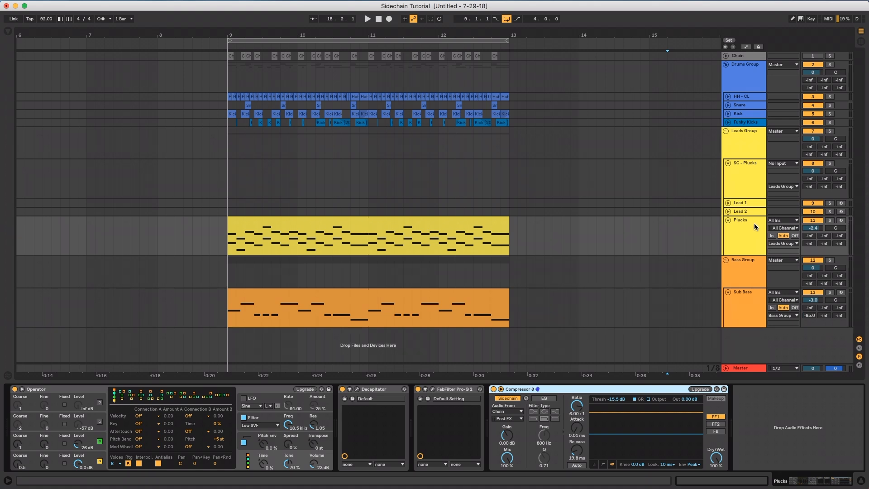
pyautogui.moveTo(621, 390); pyautogui.dragTo(748, 166)
pyautogui.rightClick(747, 162)
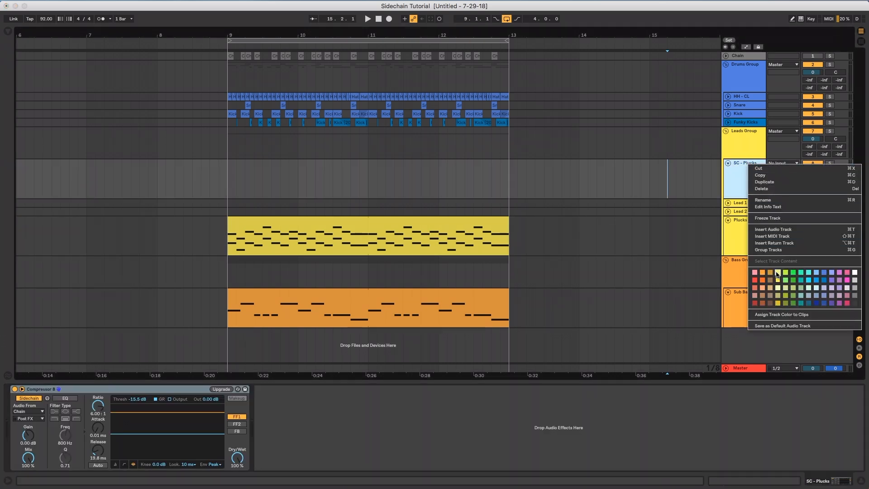
pyautogui.click(775, 287)
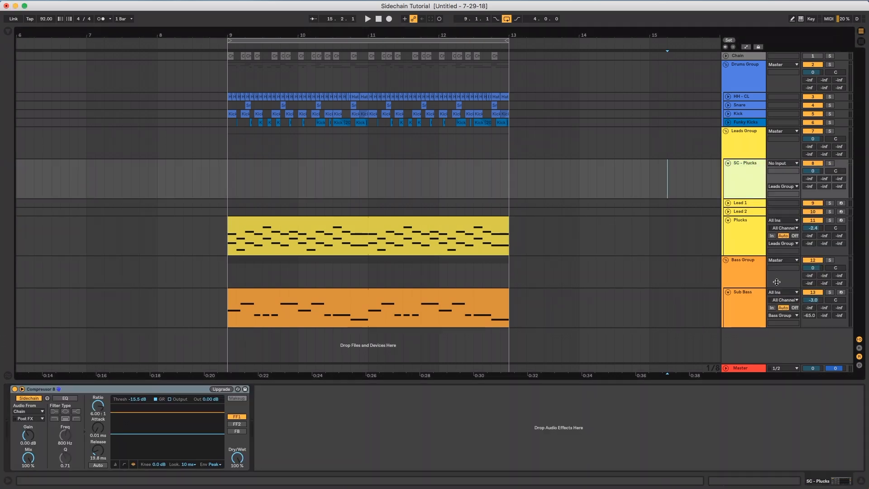
# Compare the device chains of the Plucks and SC - Plucks tracks.
pyautogui.click(745, 228)
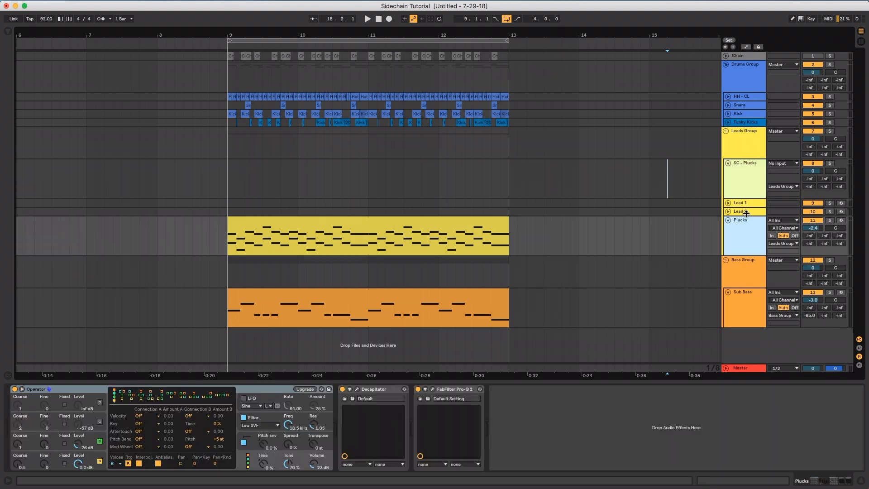
pyautogui.click(744, 175)
pyautogui.click(741, 232)
pyautogui.rightClick(742, 230)
pyautogui.click(685, 237)
pyautogui.click(735, 188)
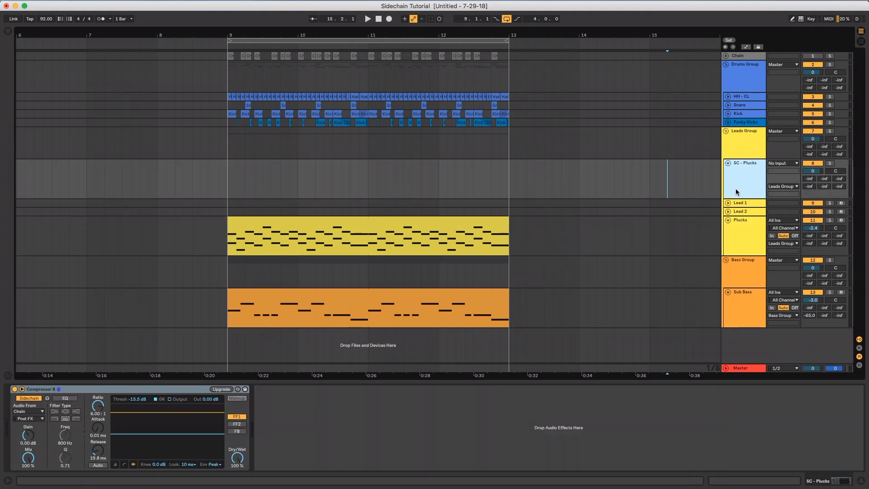
pyautogui.click(736, 233)
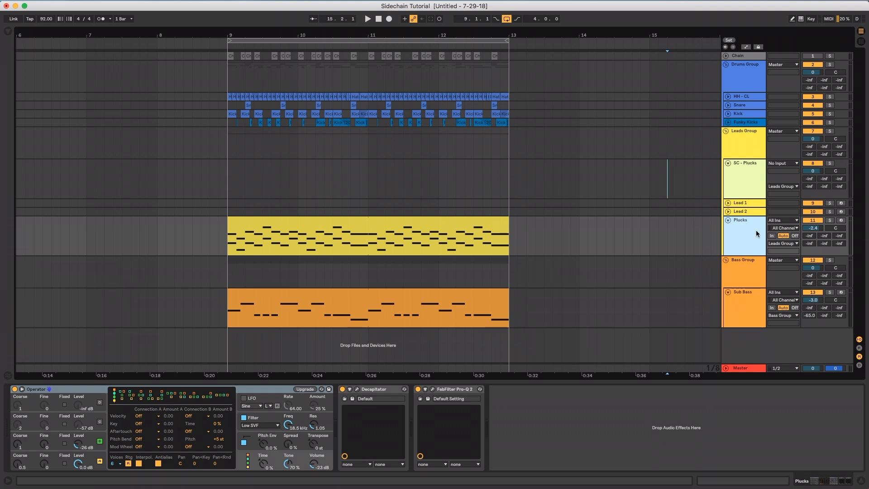
pyautogui.click(743, 168)
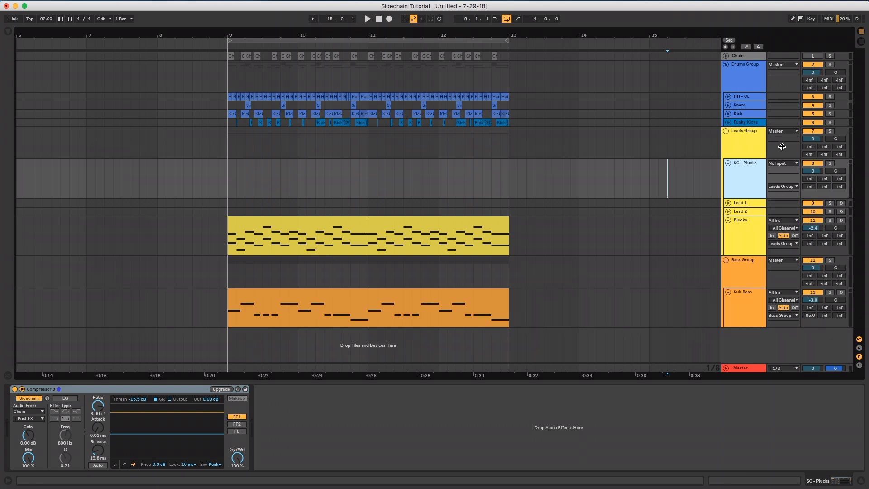
# Look over the In/Out section and the routing choices available for the Plucks track.
pyautogui.click(859, 340)
pyautogui.click(859, 340)
pyautogui.click(776, 221)
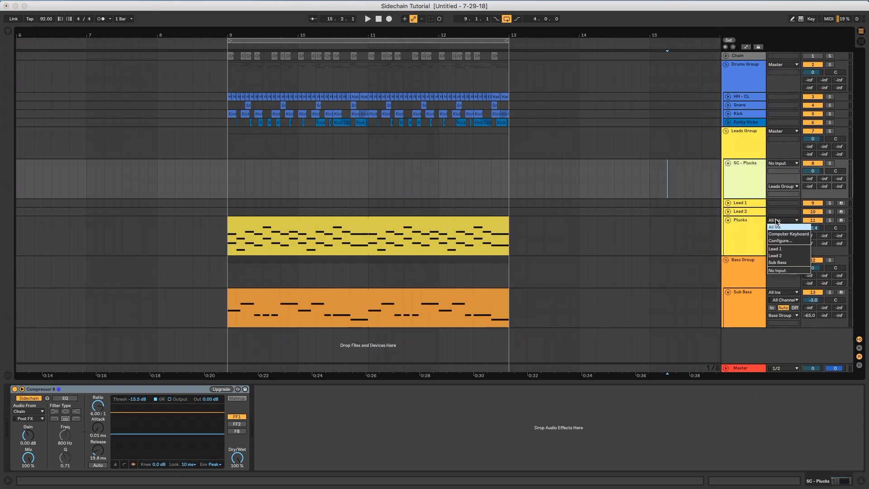
pyautogui.click(776, 221)
pyautogui.click(775, 244)
pyautogui.click(776, 245)
# Route the Plucks track's output to SC - Plucks and set SC - Plucks monitoring to In.
pyautogui.click(751, 233)
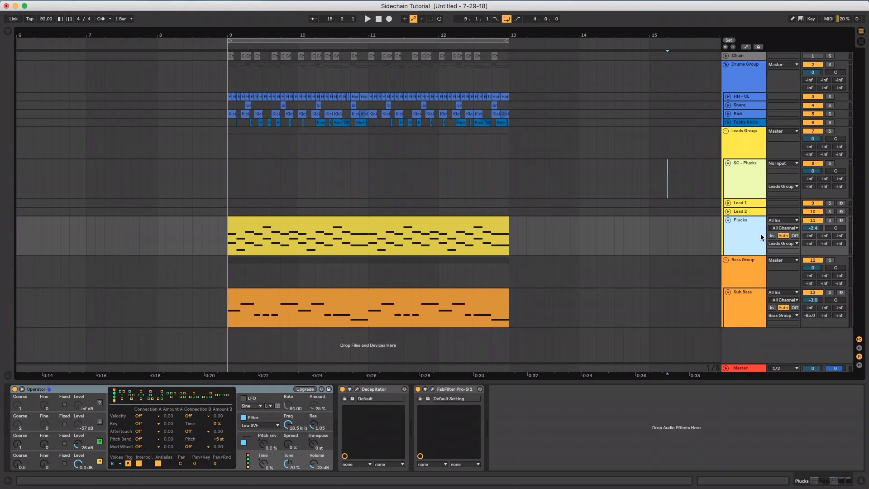
pyautogui.click(786, 243)
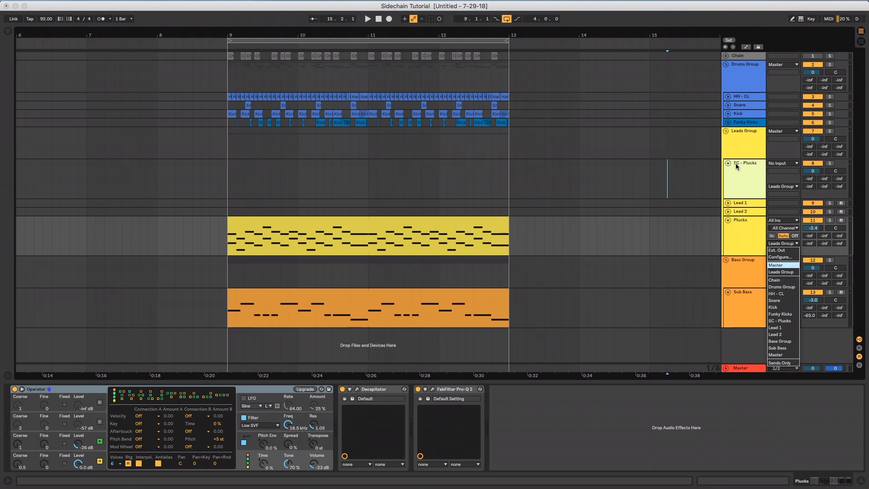
pyautogui.click(773, 322)
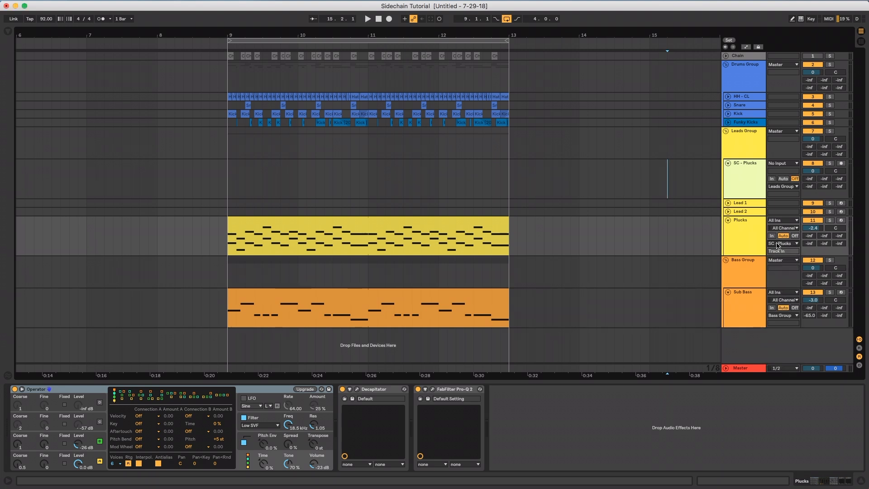
pyautogui.click(752, 174)
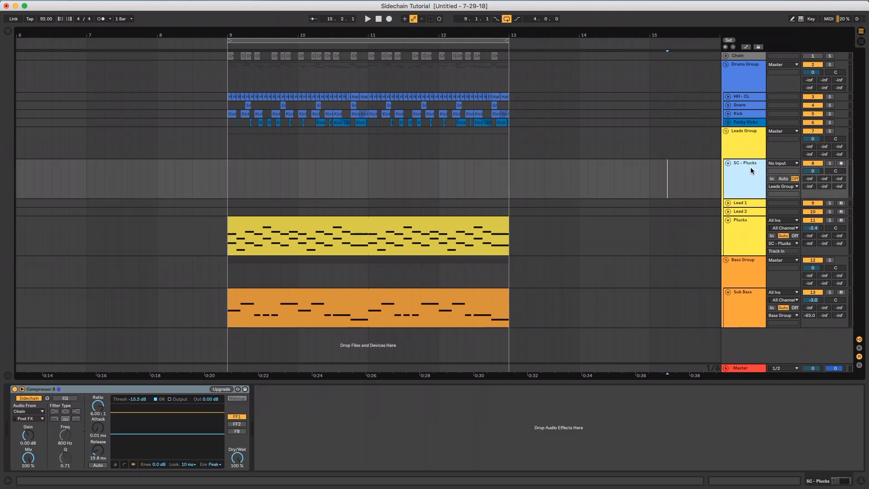
pyautogui.click(772, 179)
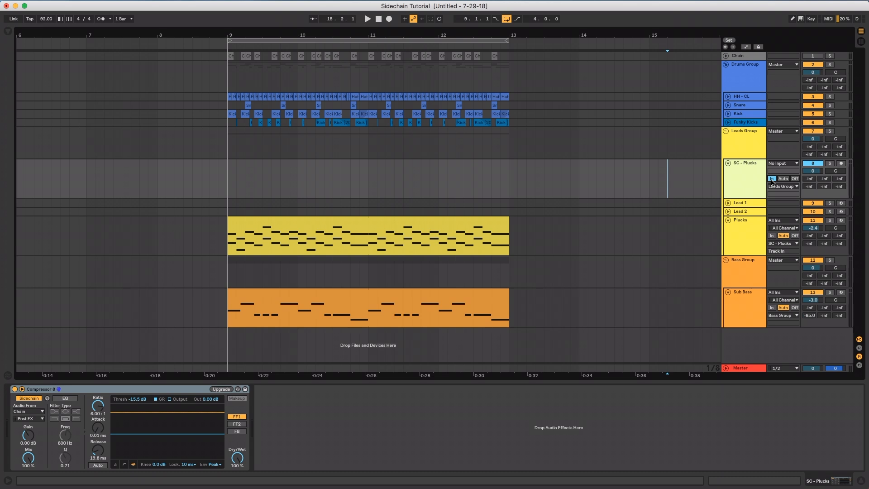
# Solo the Plucks track and play the looped section from bar 9.
pyautogui.click(756, 222)
pyautogui.click(830, 220)
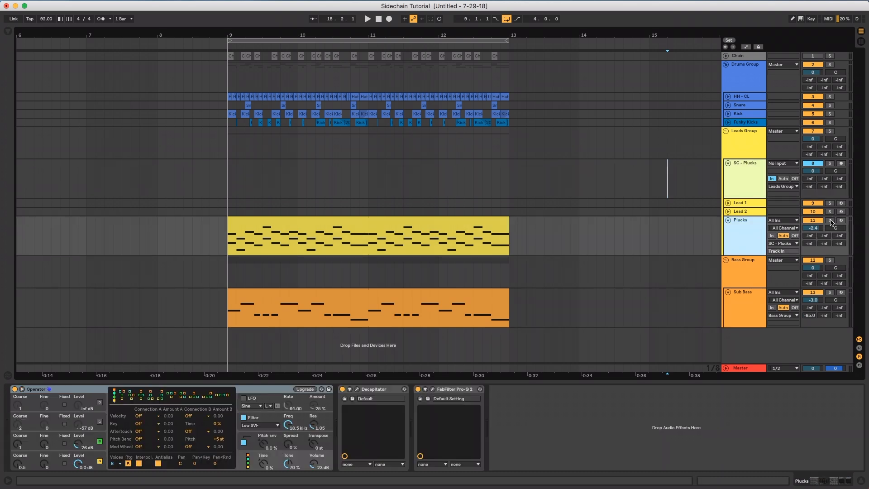
pyautogui.press('space')
pyautogui.click(491, 220)
pyautogui.press('space')
pyautogui.press('space')
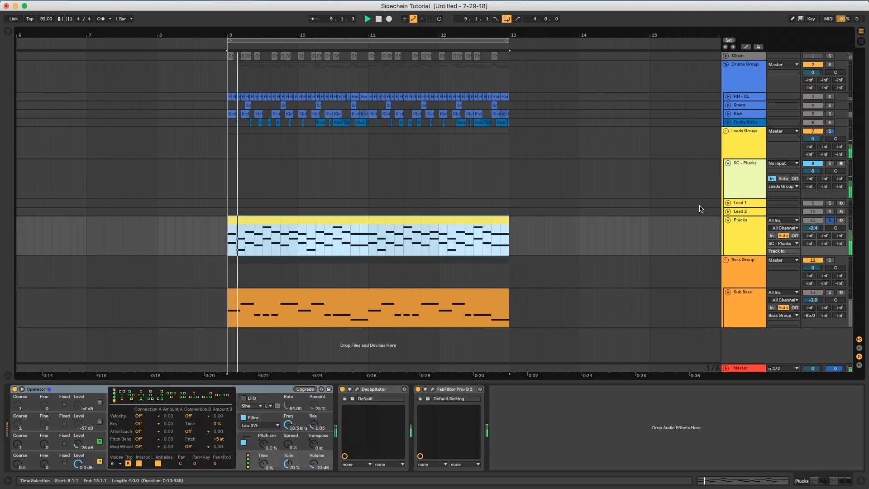
# Solo SC - Plucks instead and play the loop while viewing its Compressor.
pyautogui.click(746, 221)
pyautogui.click(830, 164)
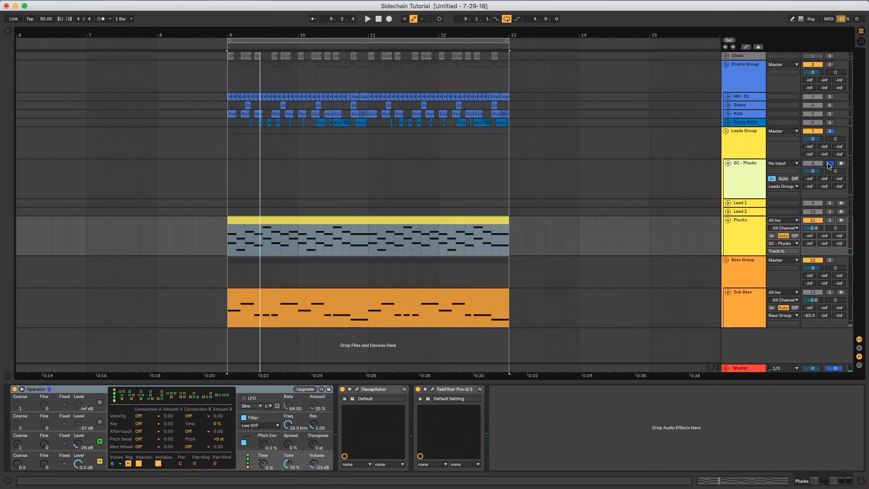
pyautogui.click(745, 167)
pyautogui.press('space')
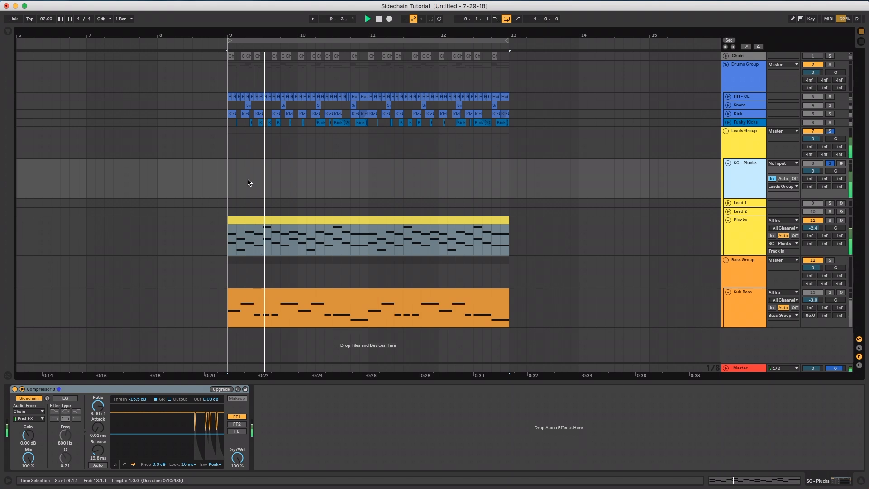
# Review the signal path from Plucks through SC - Plucks to the Leads Group.
pyautogui.click(755, 220)
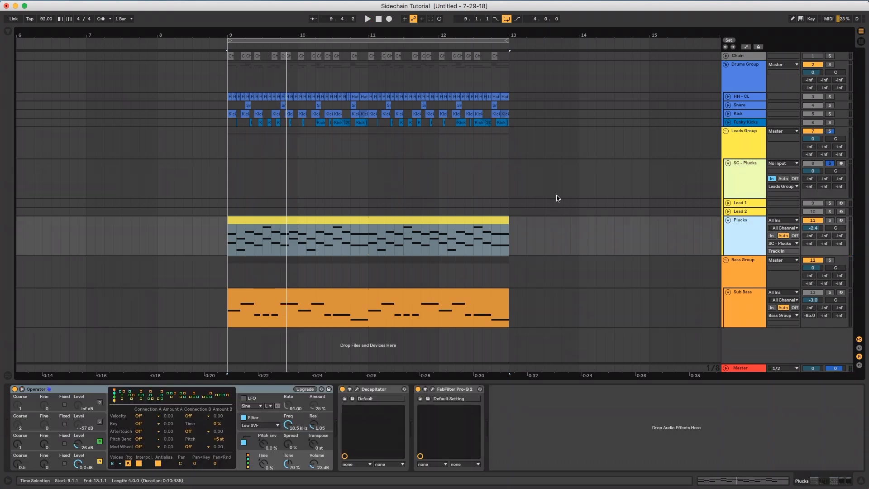
pyautogui.click(756, 163)
pyautogui.click(740, 136)
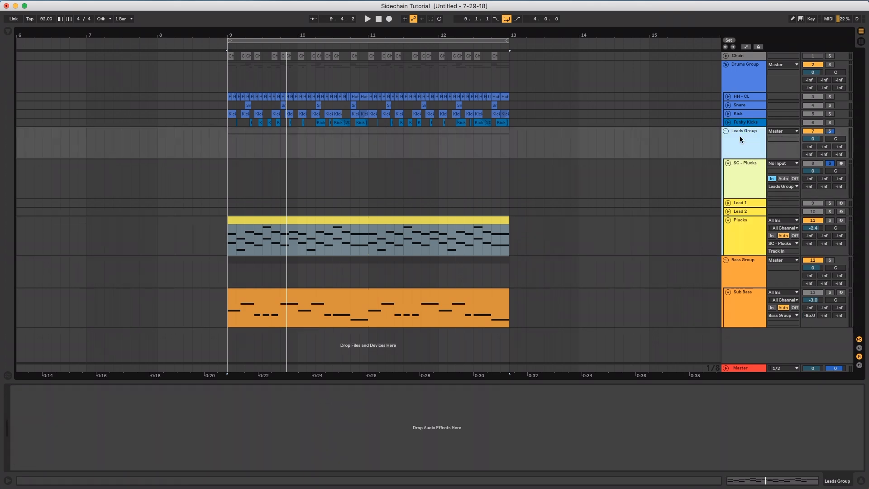
pyautogui.click(755, 138)
pyautogui.click(747, 170)
# Freeze the Plucks track and fold it.
pyautogui.click(743, 222)
pyautogui.rightClick(743, 222)
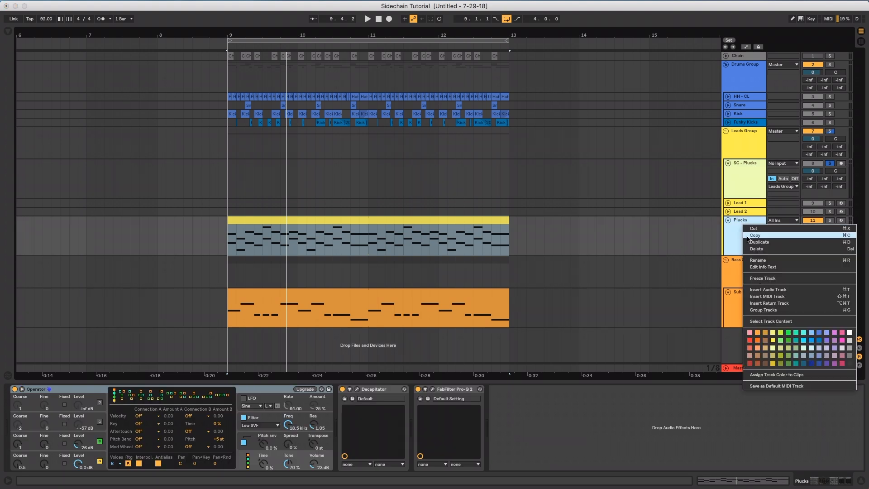
pyautogui.click(759, 278)
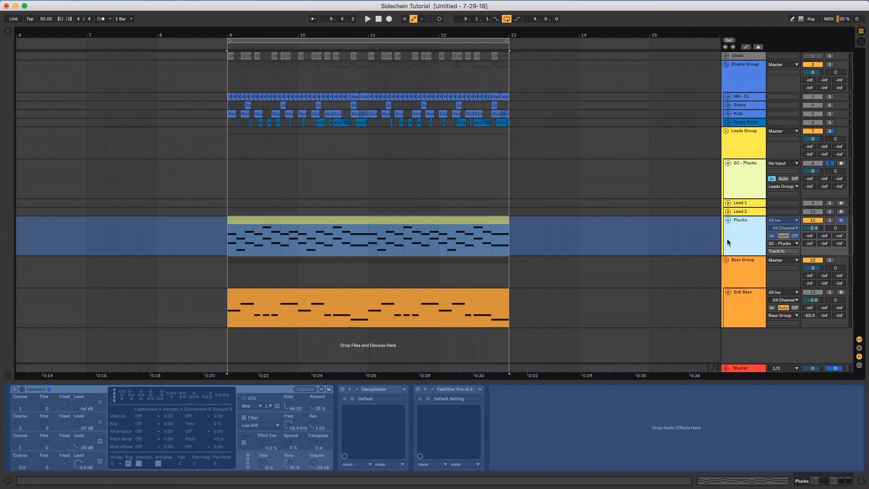
pyautogui.click(729, 220)
# Play the loop and set the SC - Plucks Compressor's threshold to -20.6 dB.
pyautogui.click(738, 181)
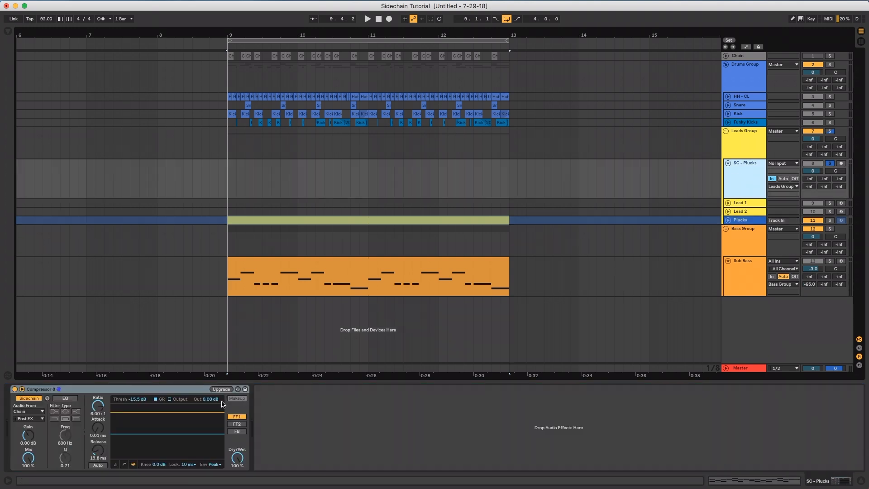
pyautogui.click(829, 163)
pyautogui.click(829, 163)
pyautogui.press('space')
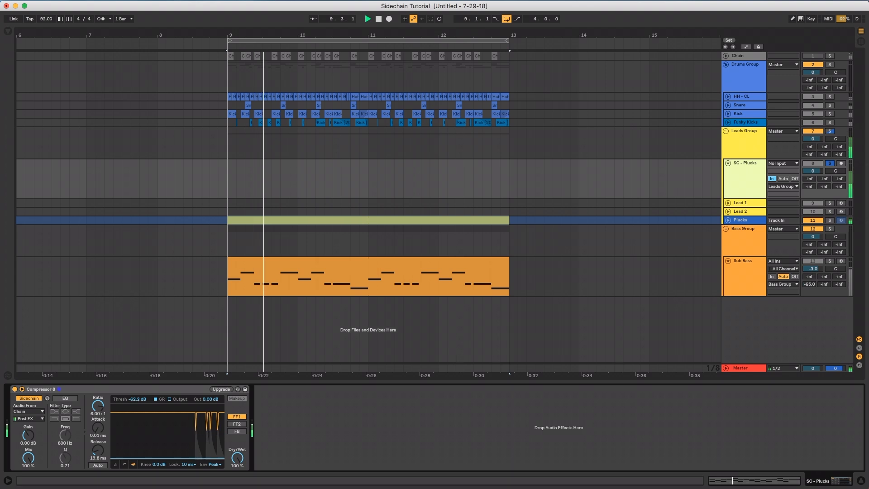
pyautogui.moveTo(168, 458); pyautogui.dragTo(167, 440)
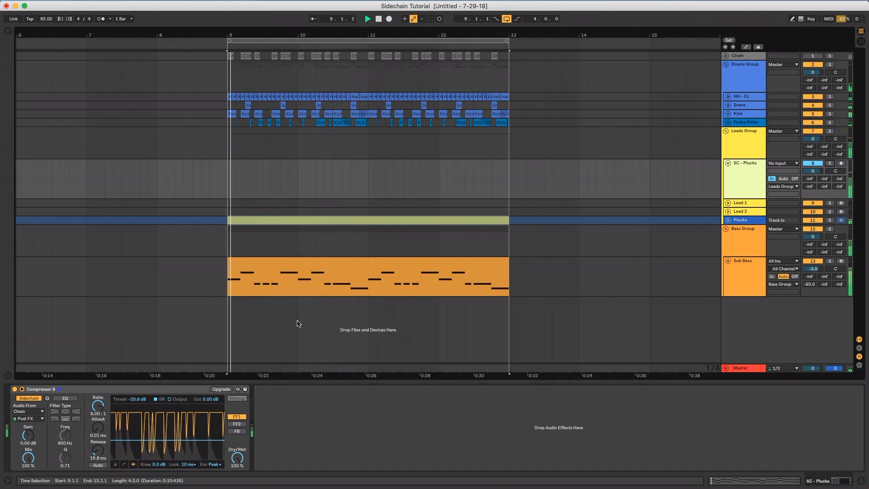
# Set the SC - Plucks Compressor's threshold to -22.3 dB, ratio to 5.00:1 and release to 13.6 ms, and stop playback.
pyautogui.moveTo(200, 439); pyautogui.dragTo(201, 442)
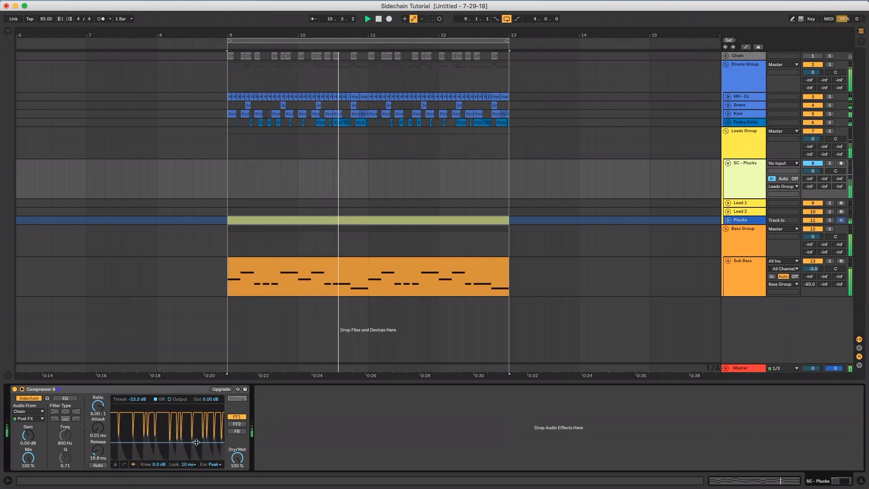
pyautogui.moveTo(98, 450); pyautogui.dragTo(98, 453)
pyautogui.click(99, 410)
pyautogui.moveTo(98, 410); pyautogui.dragTo(99, 412)
pyautogui.moveTo(118, 442); pyautogui.dragTo(98, 452)
pyautogui.press('space')
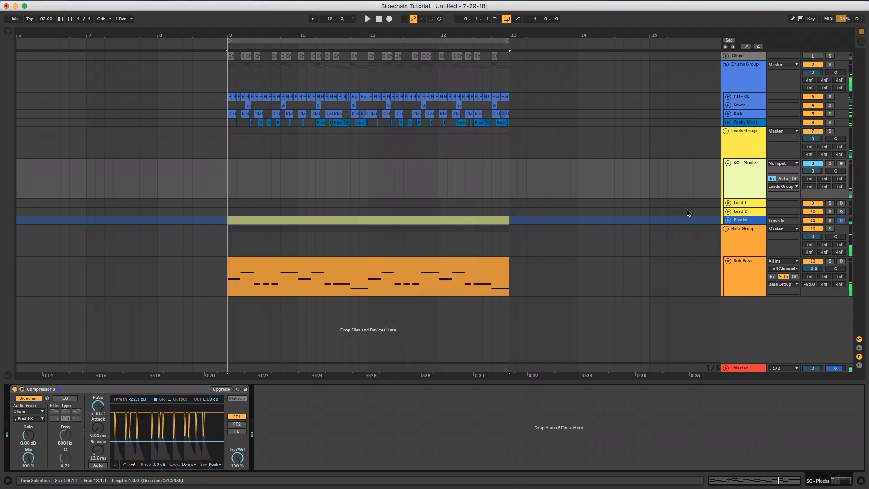
# Fold the SC - Plucks track and check the output routing of the Plucks track.
pyautogui.click(728, 163)
pyautogui.click(741, 150)
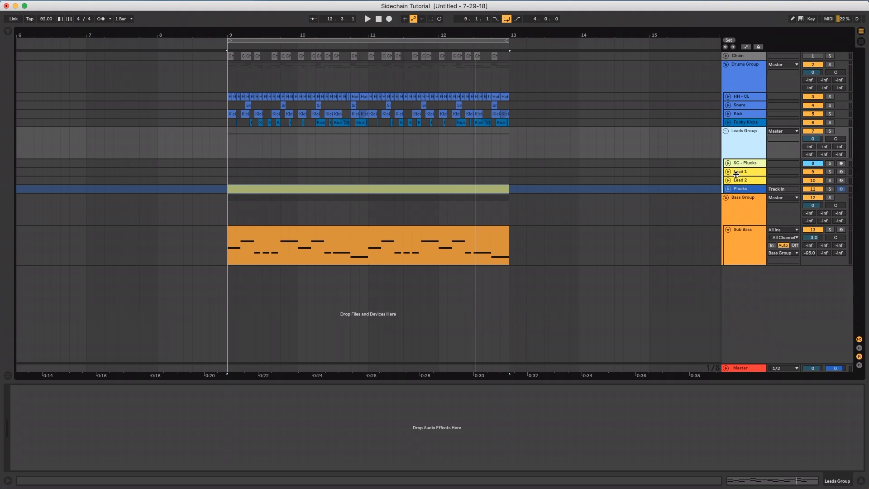
pyautogui.click(728, 188)
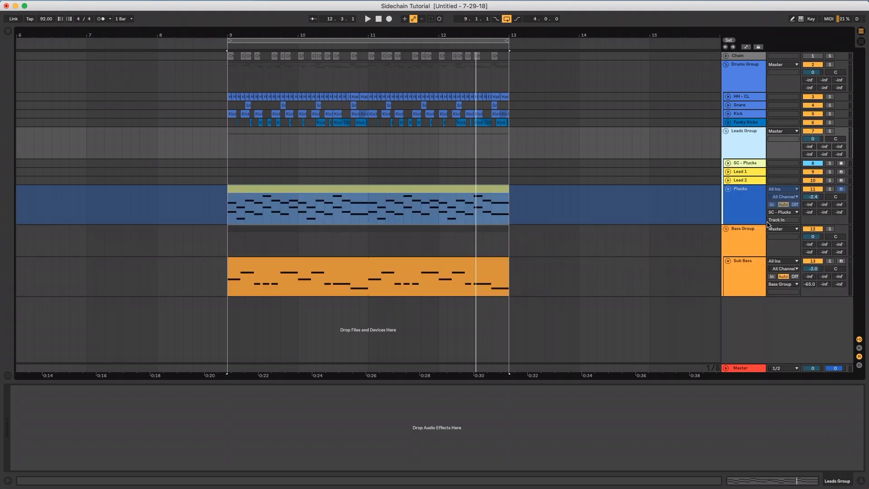
pyautogui.click(728, 189)
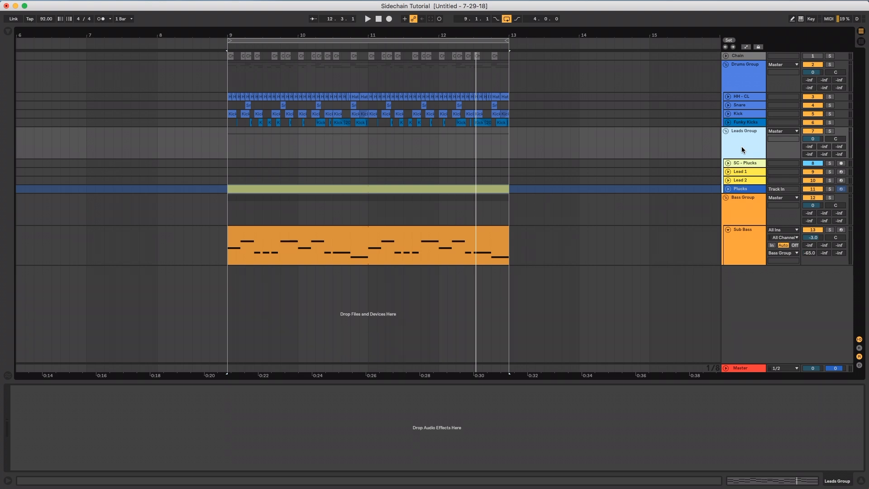
# Review the SC - Plucks Compressor and the routing settings of the Plucks and SC - Plucks tracks.
pyautogui.click(745, 164)
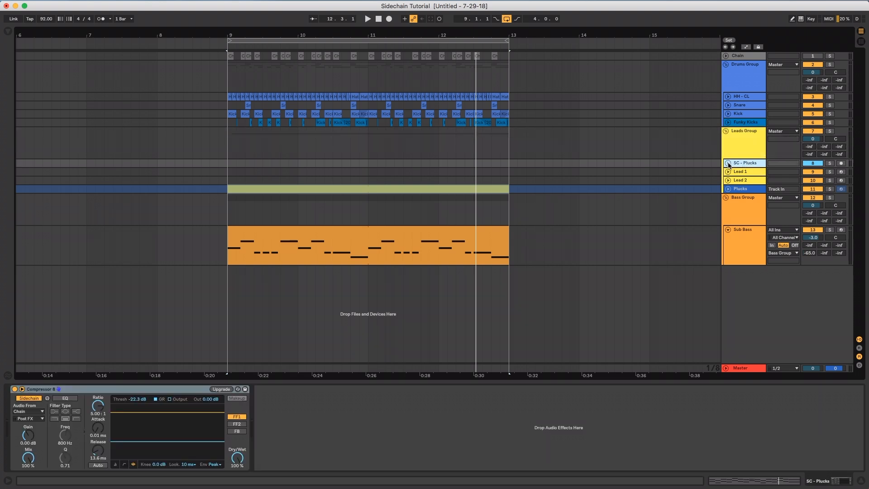
pyautogui.click(728, 189)
pyautogui.click(729, 189)
pyautogui.click(728, 164)
pyautogui.click(727, 164)
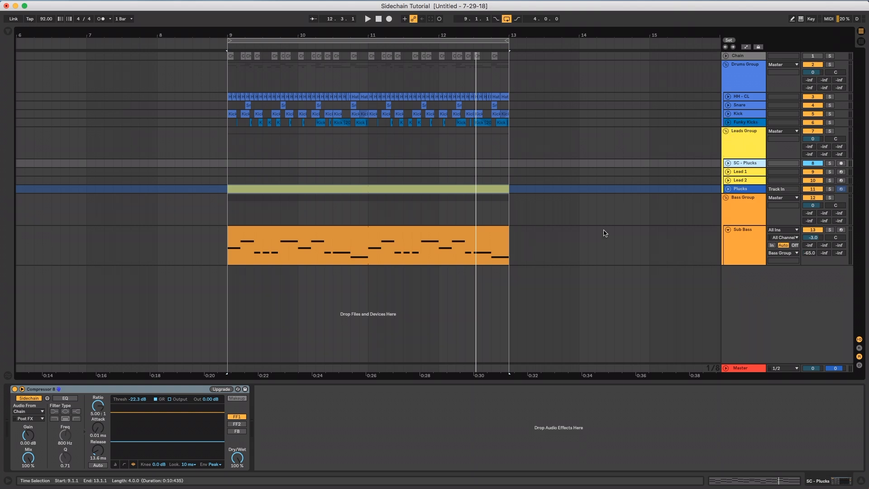
# Collapse the Drums Group and select the Leads Group.
pyautogui.click(739, 135)
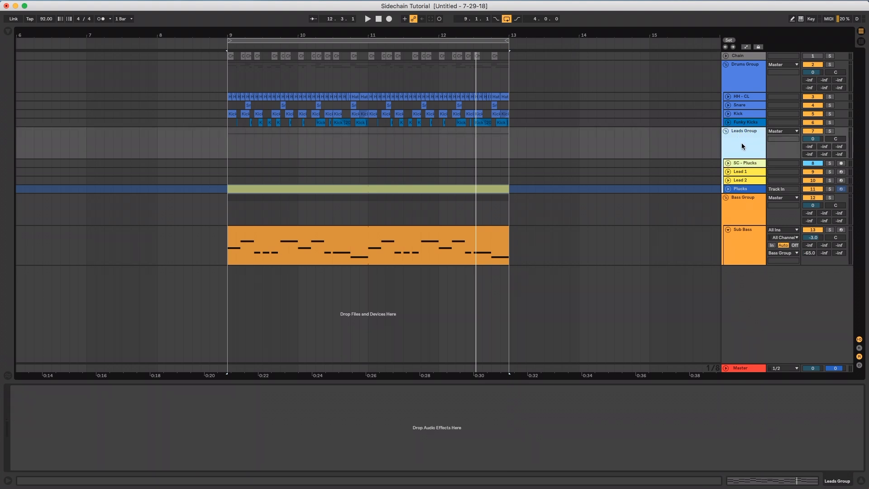
pyautogui.click(750, 77)
pyautogui.press('u')
pyautogui.click(750, 74)
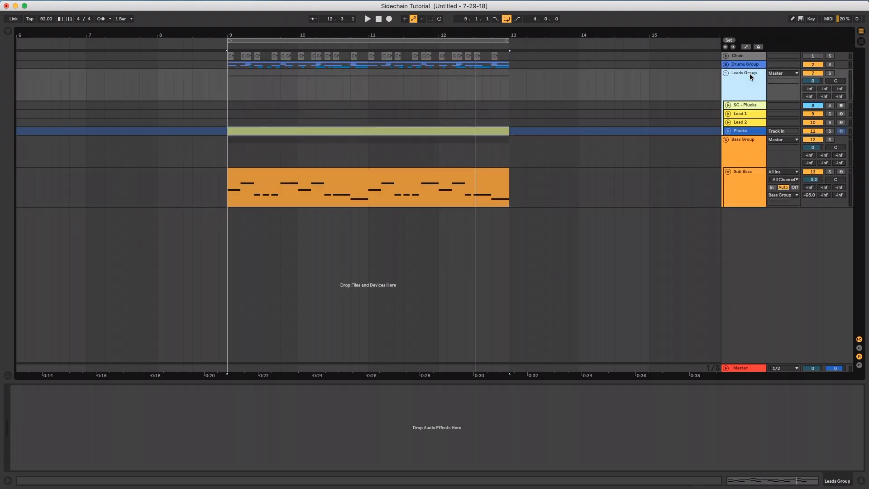
# Select the Bass Group to show its device chain, and collapse the group.
pyautogui.press('Down')
pyautogui.press('Down')
pyautogui.press('Down')
pyautogui.press('Down')
pyautogui.press('Down')
pyautogui.press('Down')
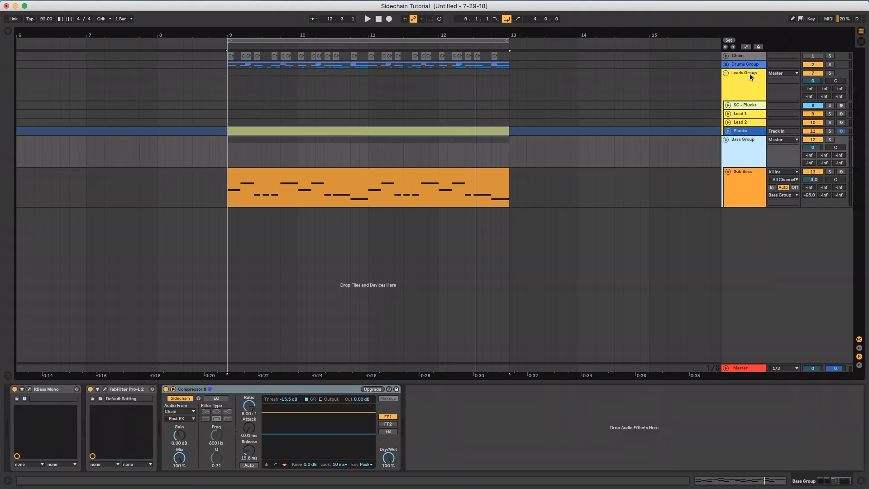
pyautogui.press('u')
# Collapse the Leads Group and place the insert marker at 9.1.1.
pyautogui.press('Up')
pyautogui.press('u')
pyautogui.press('Up')
pyautogui.press('Up')
pyautogui.press('Up')
pyautogui.press('Up')
pyautogui.press('Up')
pyautogui.press('u')
pyautogui.click(229, 76)
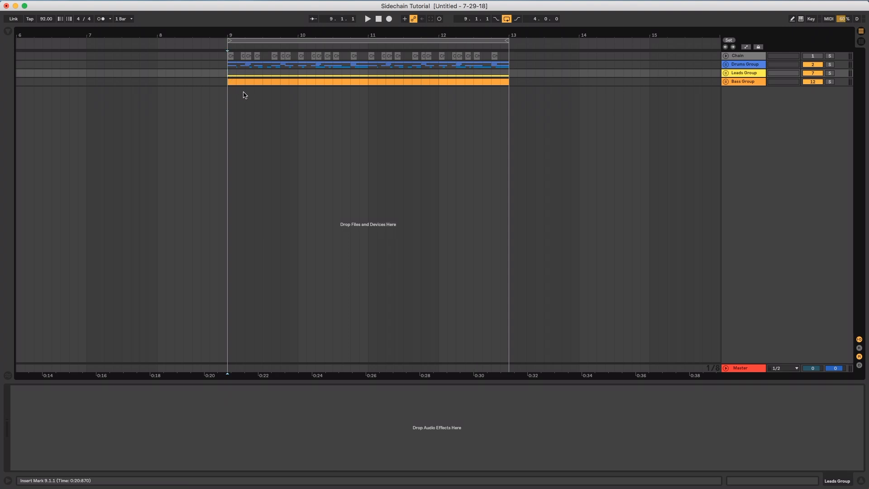